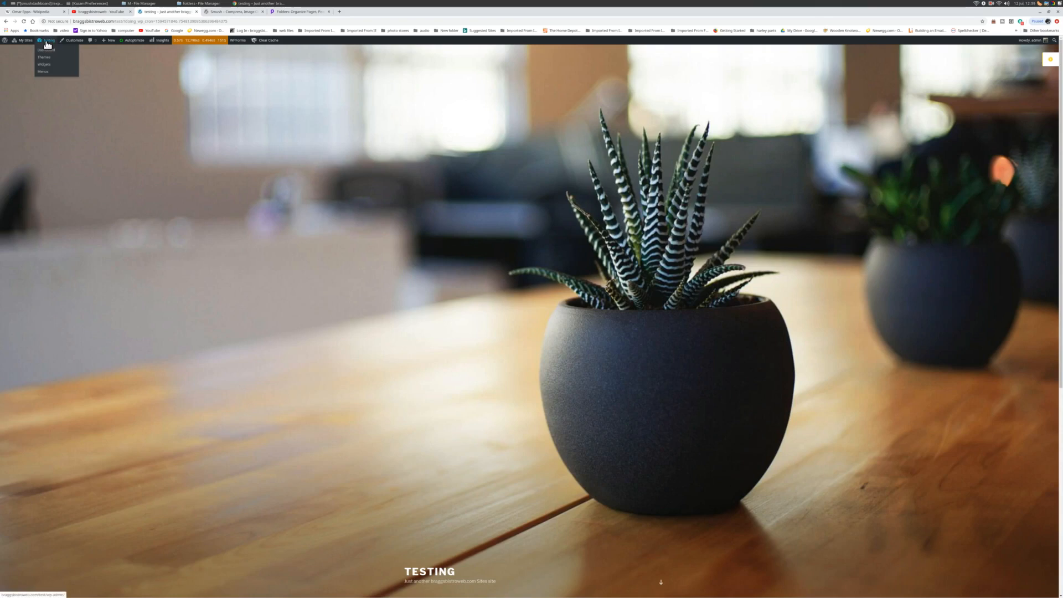
Step: Open the testing site's dashboard, go to the Media Library and dismiss both plugin notices
left_click(49, 53)
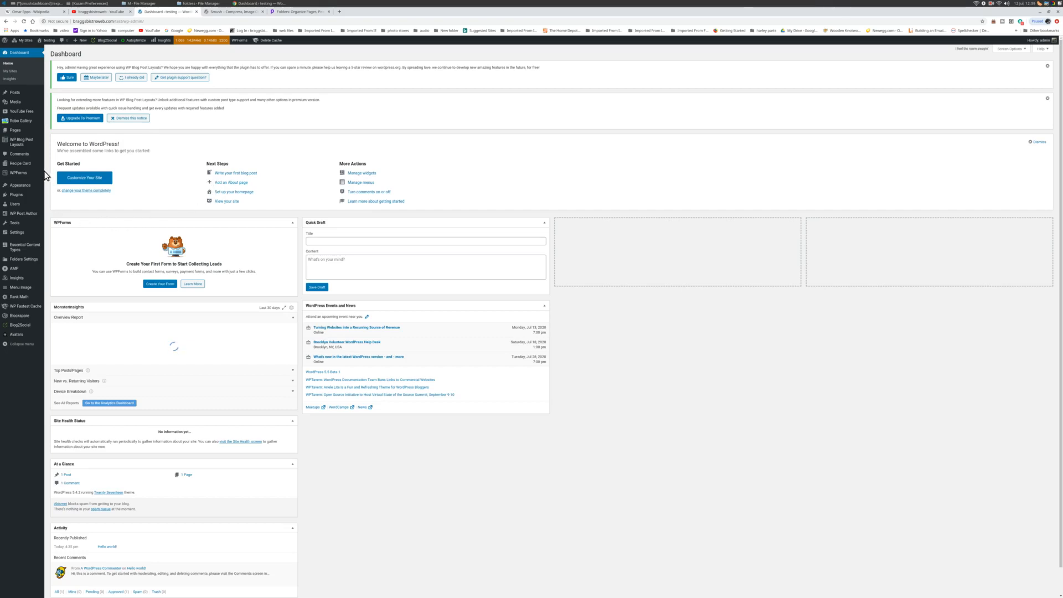
mouse_move(17, 105)
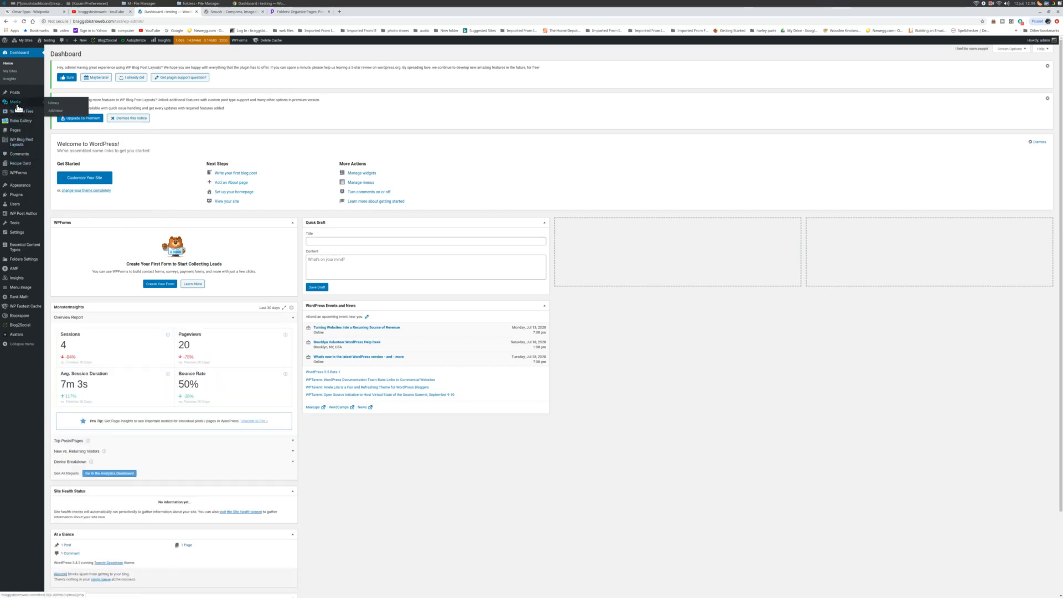
left_click(64, 105)
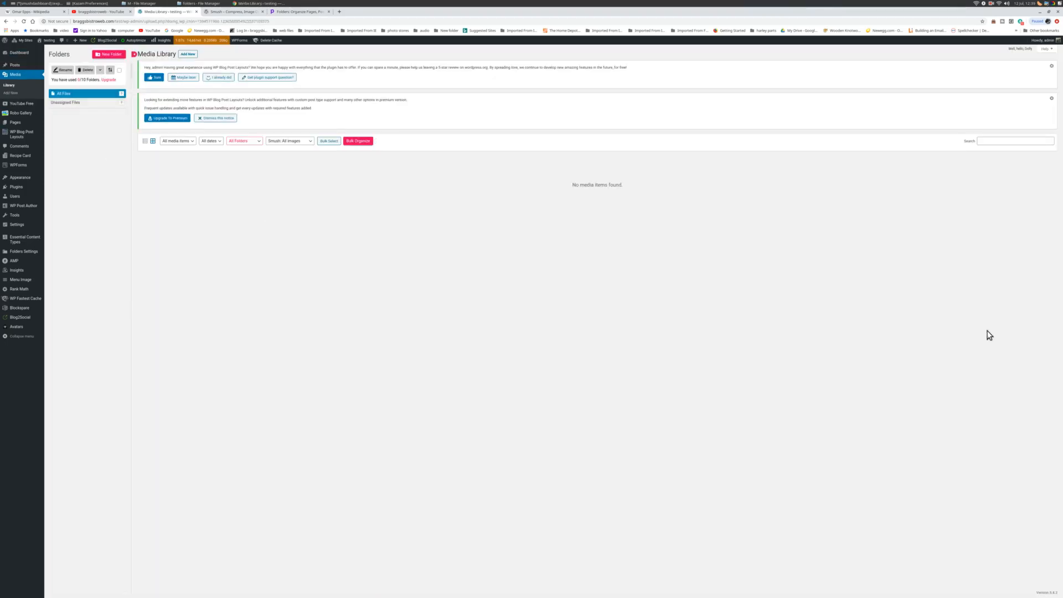
left_click(1051, 66)
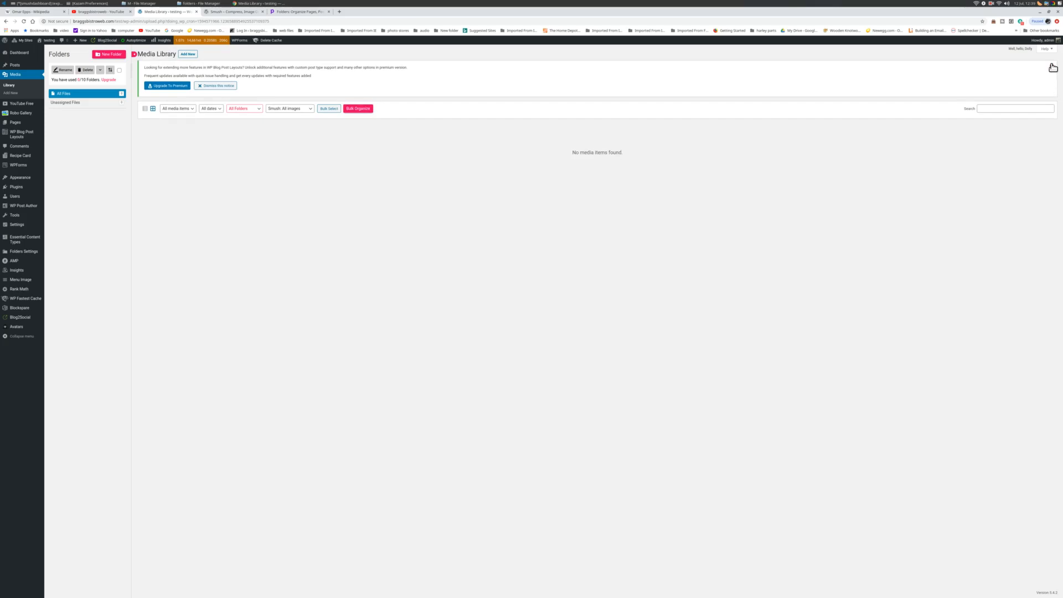
left_click(1051, 67)
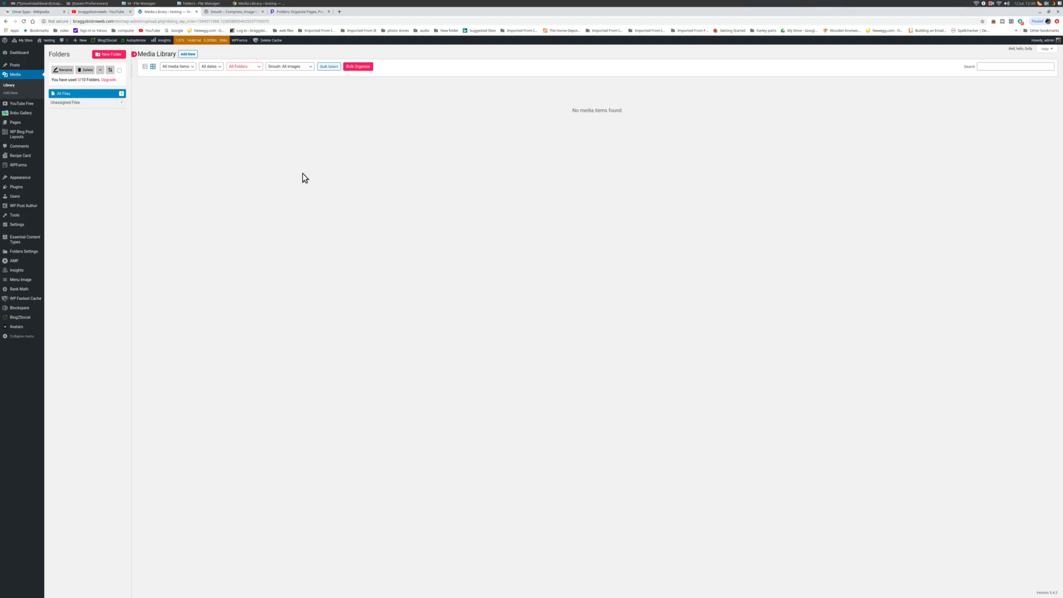
Step: Show the upload area in the Media Library and create a new media folder named graphics
left_click(195, 56)
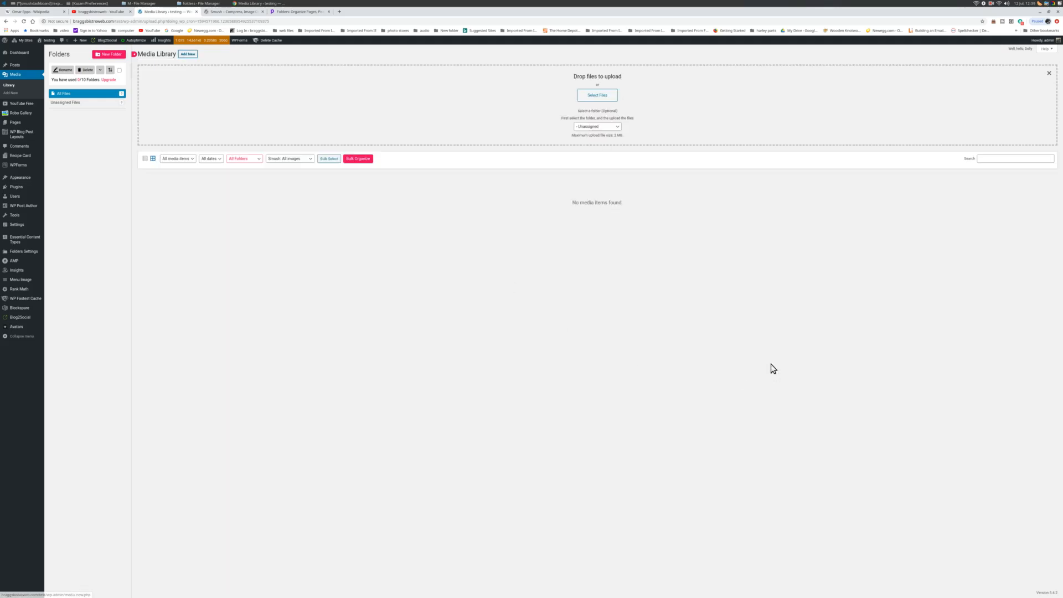
left_click(617, 127)
left_click(618, 138)
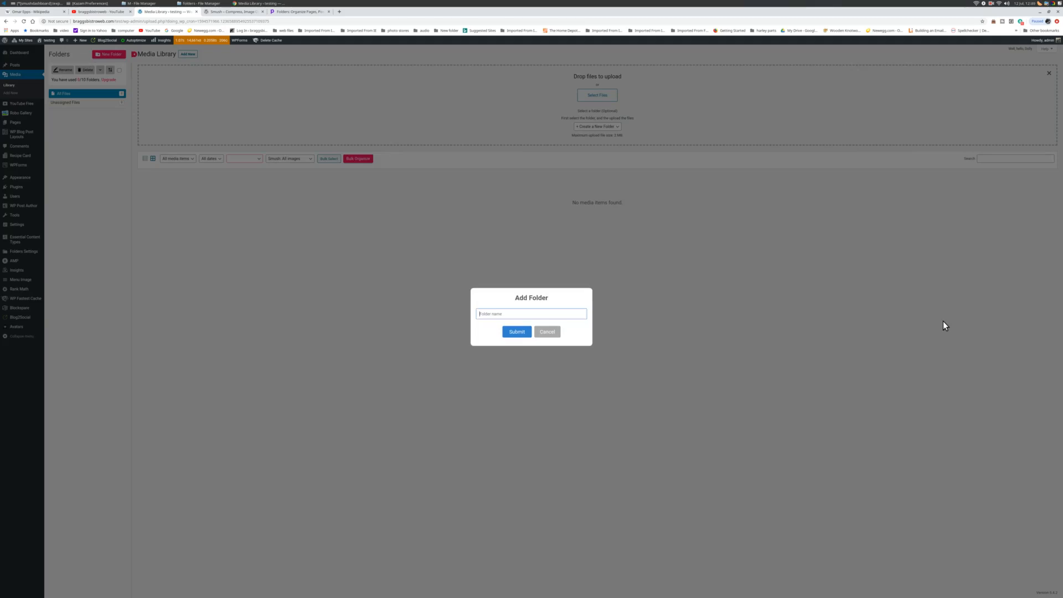
type("gi")
left_click(511, 334)
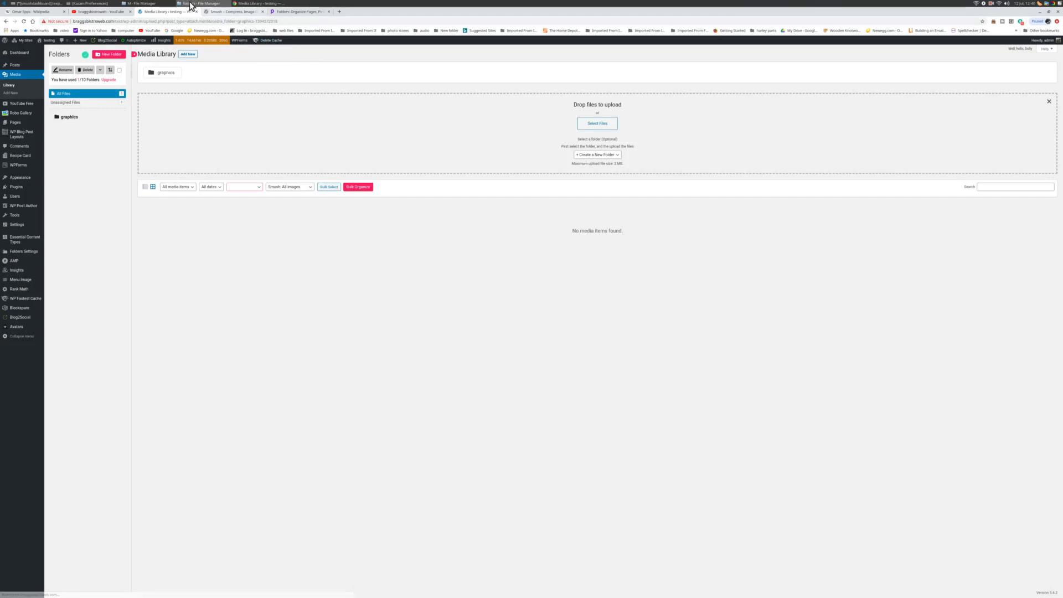
Step: Switch to the file manager and upload the YouTube, Instagram, email and Facebook icons from the web graphics folder in word press pictures into graphics
left_click(189, 4)
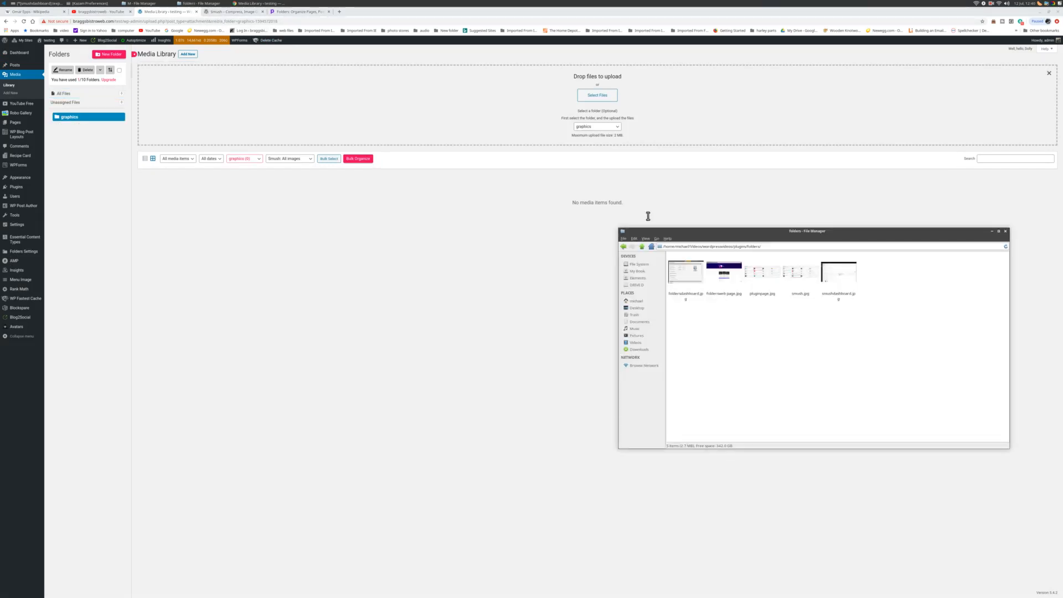
left_click(626, 247)
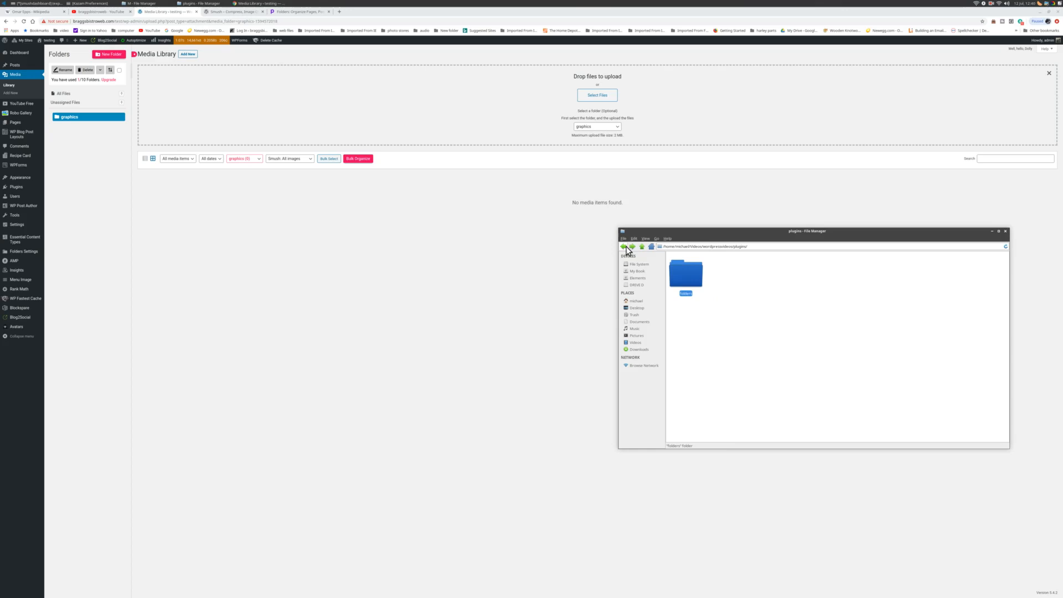
left_click(637, 335)
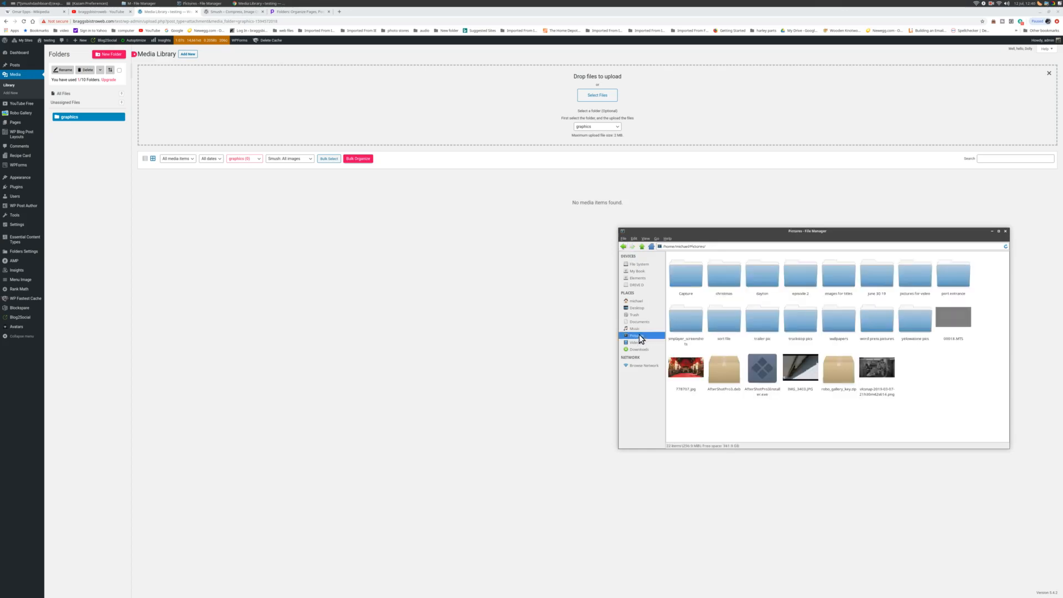
double_click(881, 322)
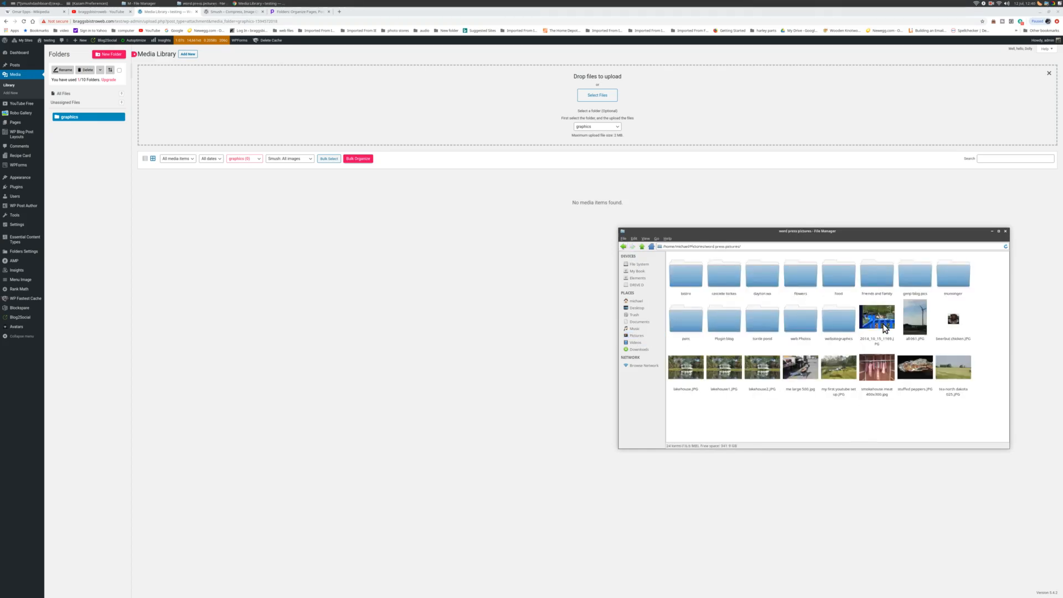
double_click(835, 327)
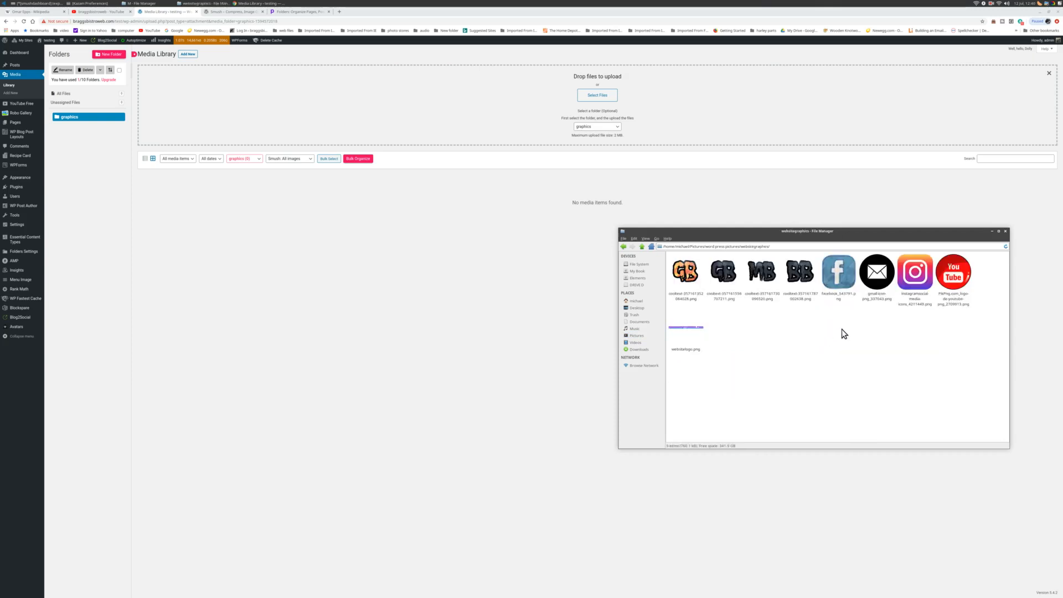
left_click_drag(979, 283, 500, 106)
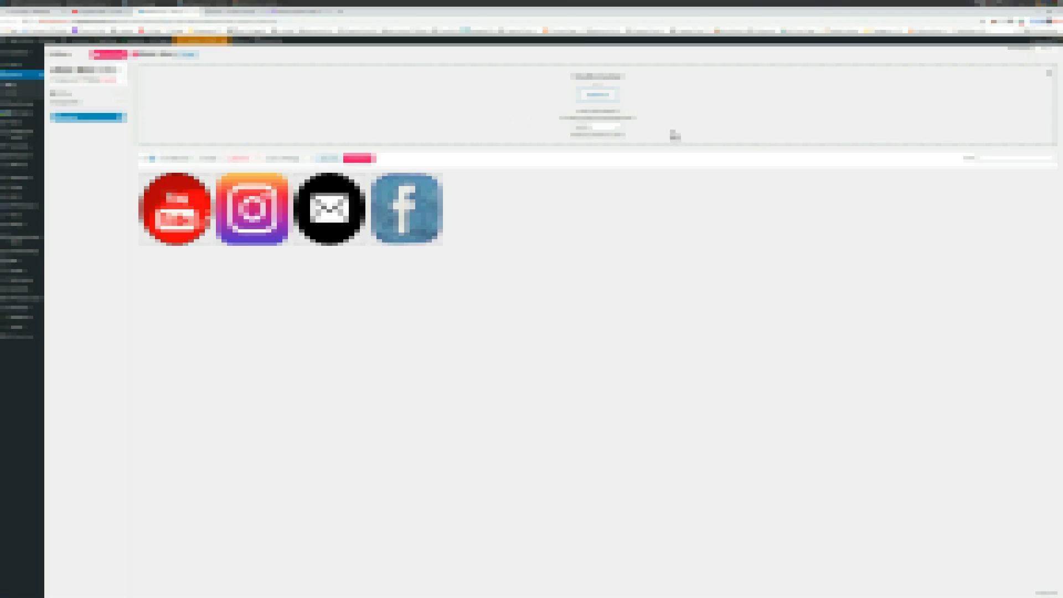
Step: Create a new media folder named webpage media from the upload area's folder choice
left_click(618, 128)
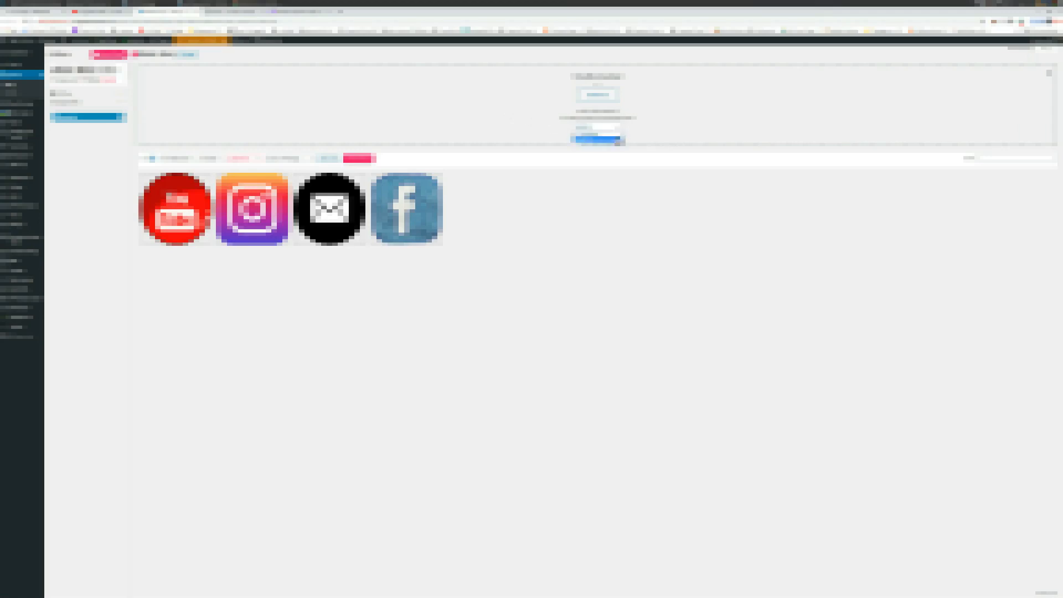
left_click(614, 146)
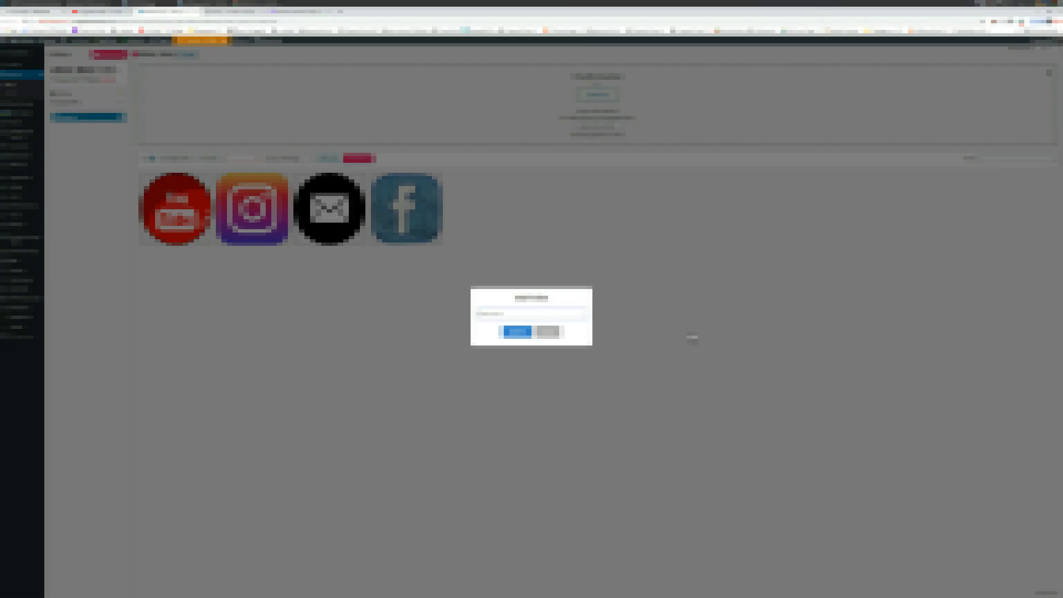
type("Soc")
left_click(514, 333)
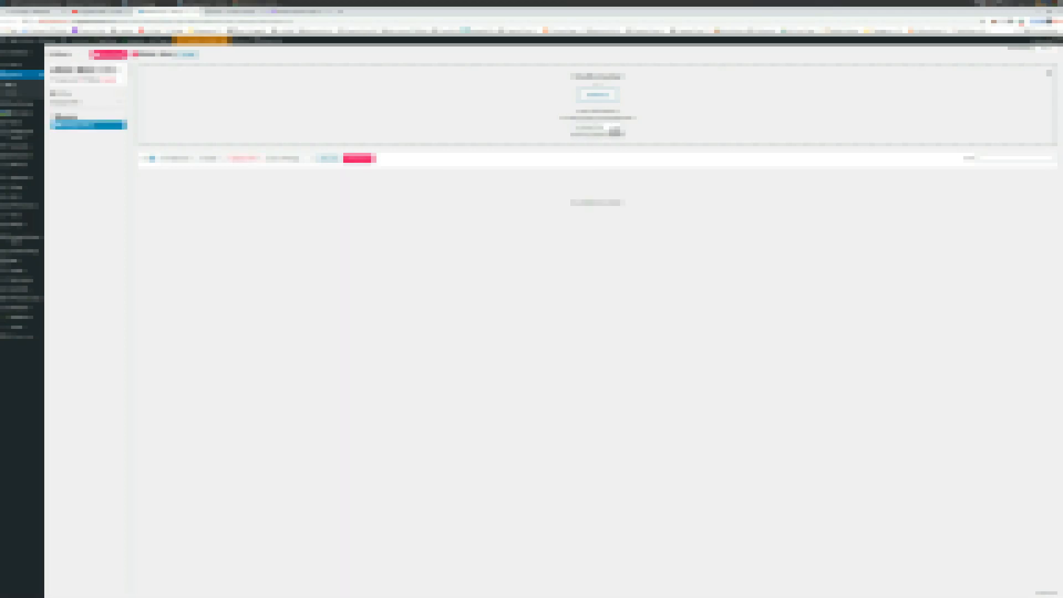
Step: Create another media folder named photos
left_click(616, 129)
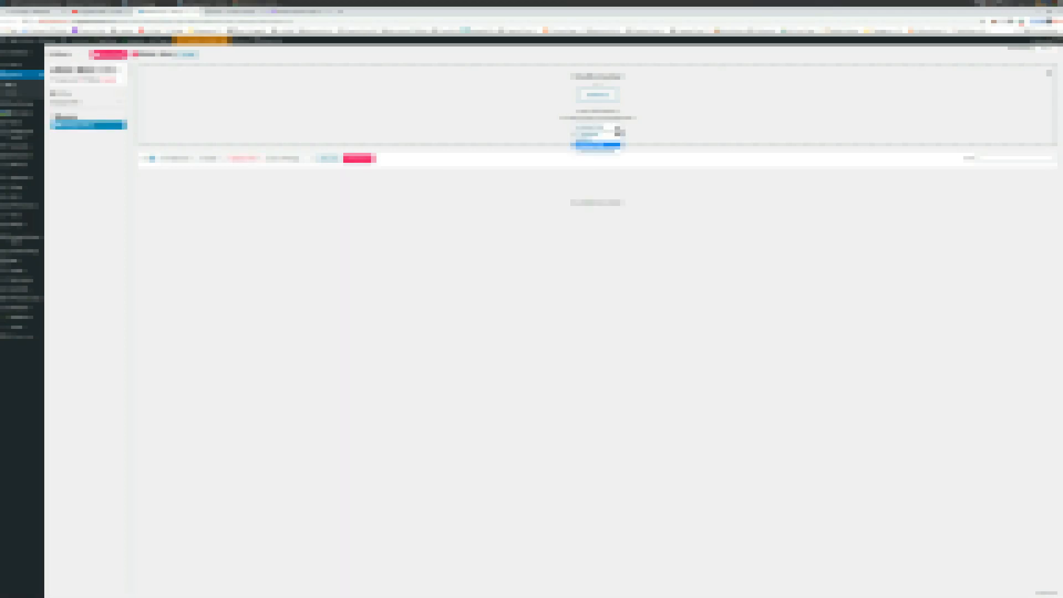
left_click(604, 151)
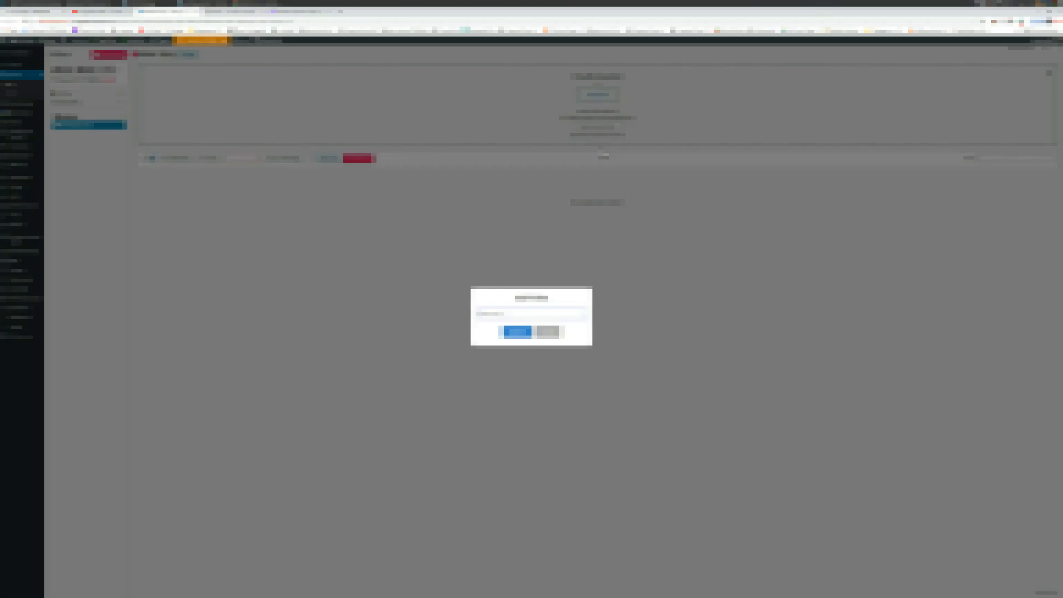
type("Te")
left_click(527, 335)
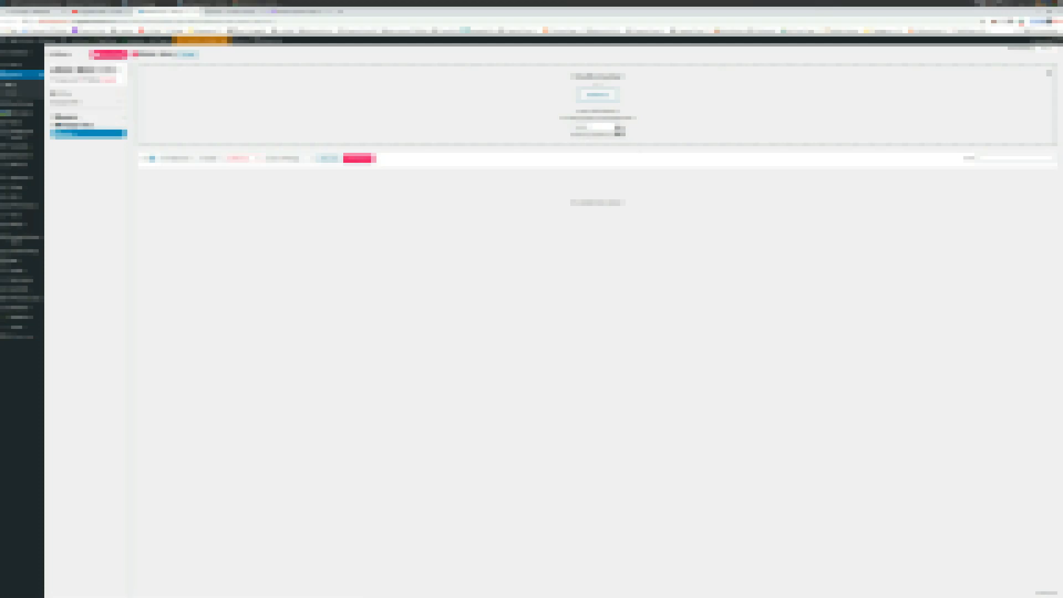
Step: Create a media folder named videos and nest the photos and videos folders under webpage media
left_click(620, 134)
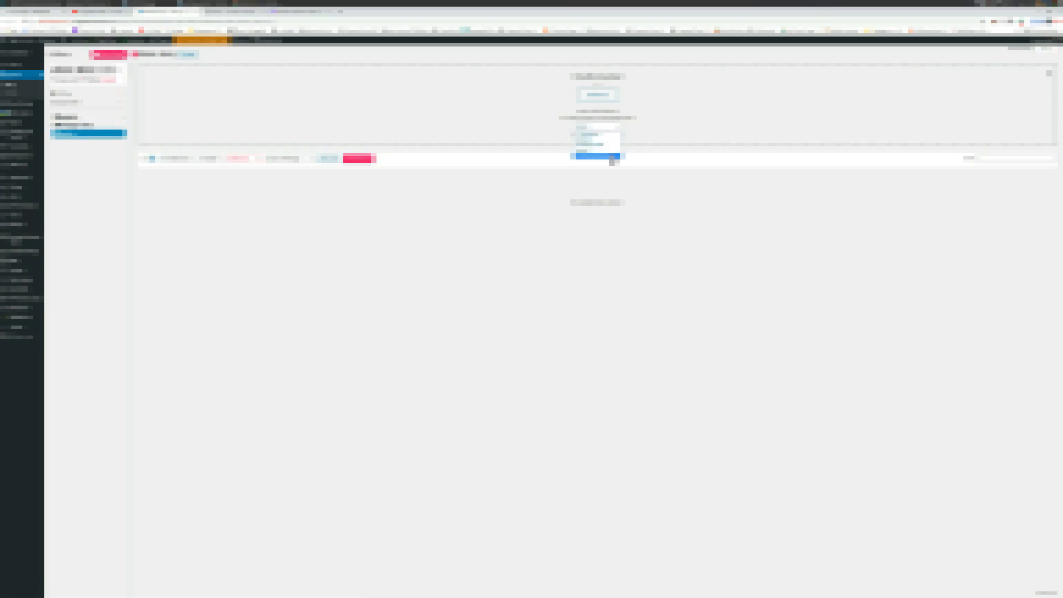
left_click(612, 157)
type("T")
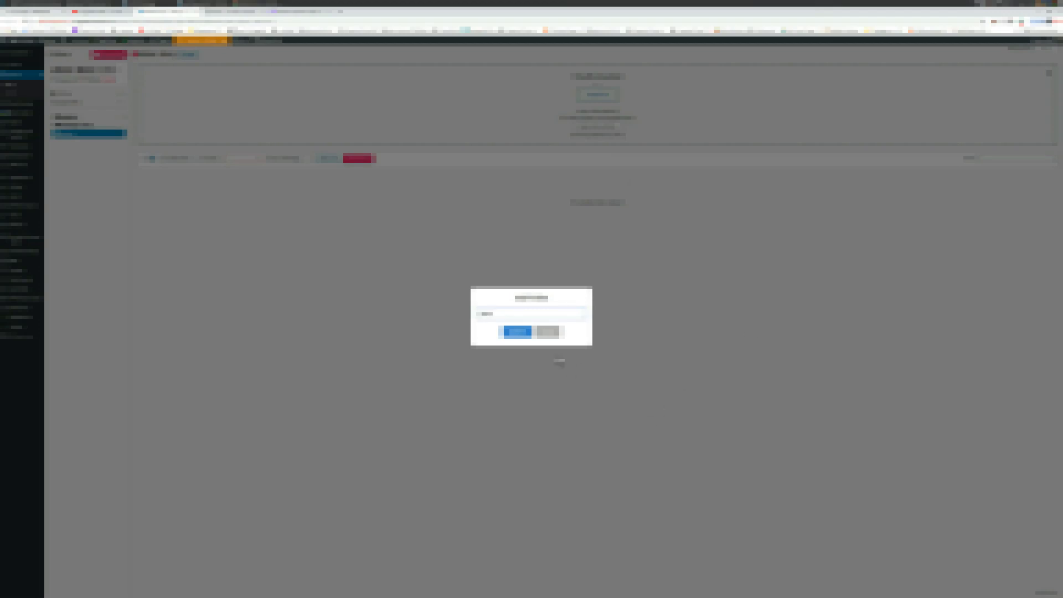
left_click(522, 334)
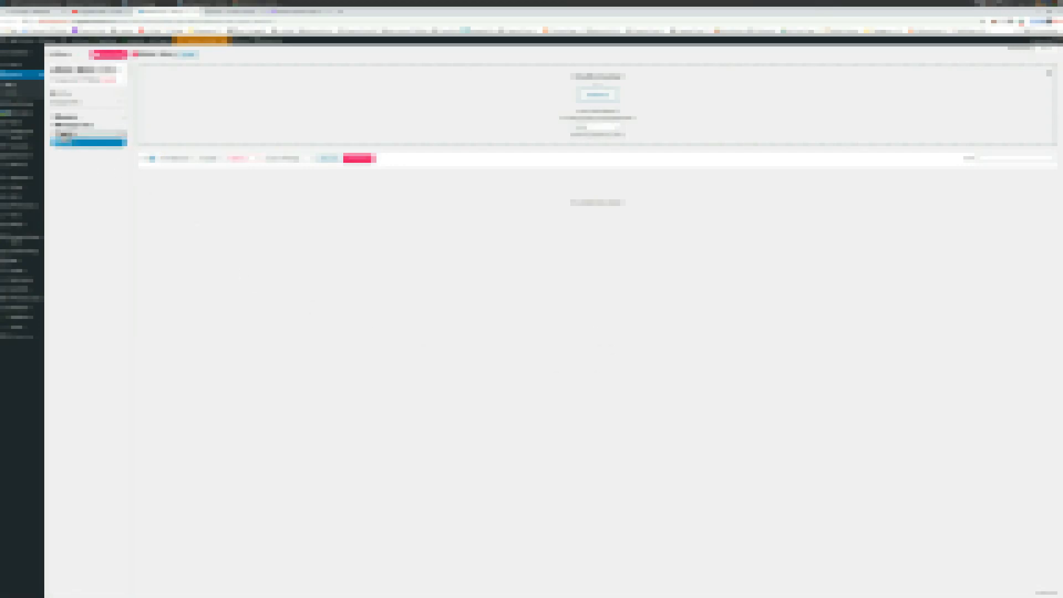
left_click_drag(65, 137, 80, 145)
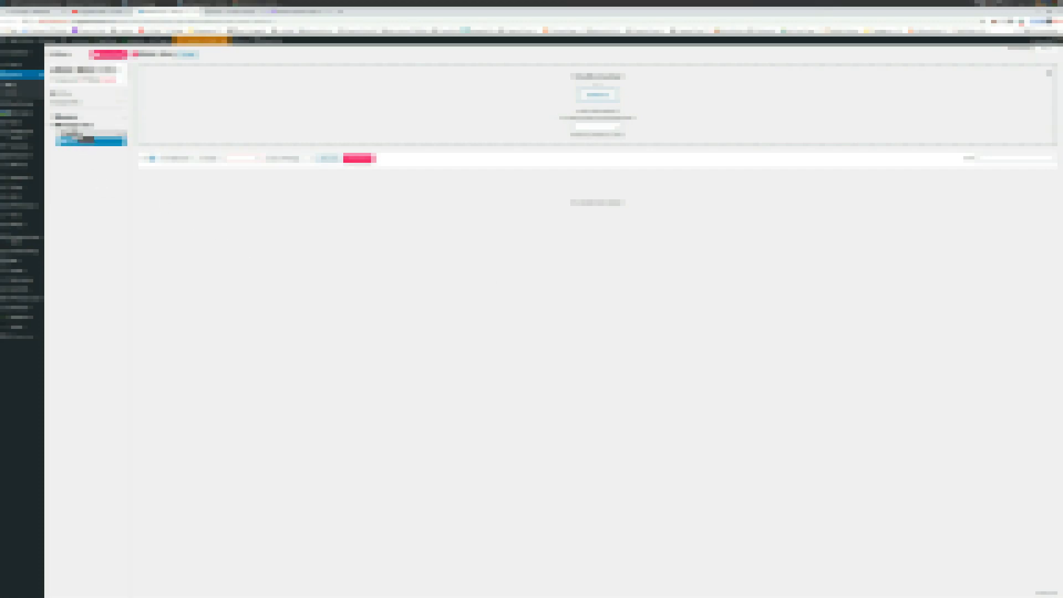
Step: Upload all images from the file manager's Plugin blog folder in word press pictures into the photos media folder
left_click(75, 135)
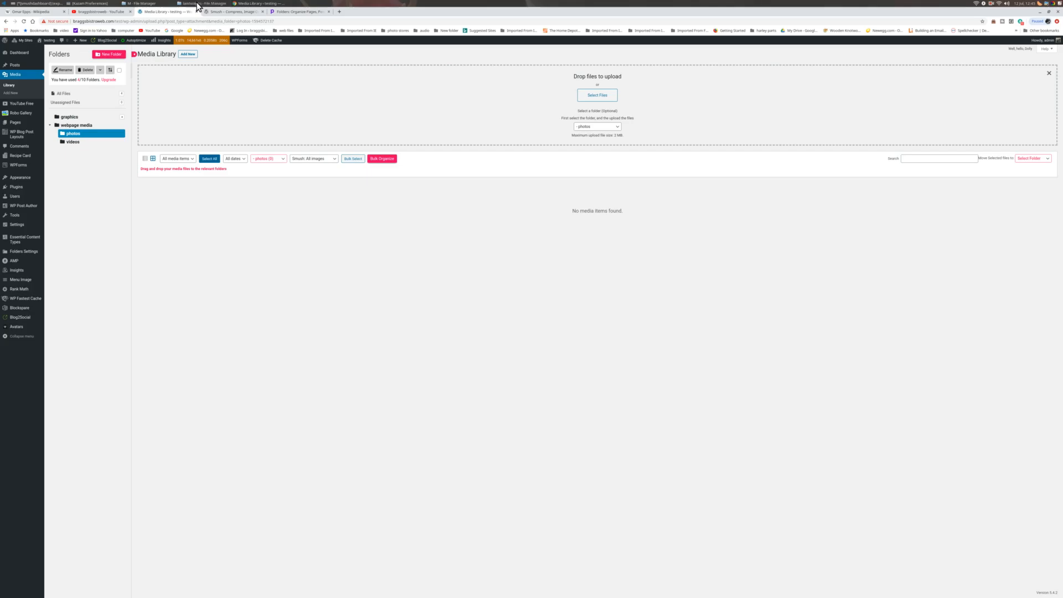
left_click(201, 4)
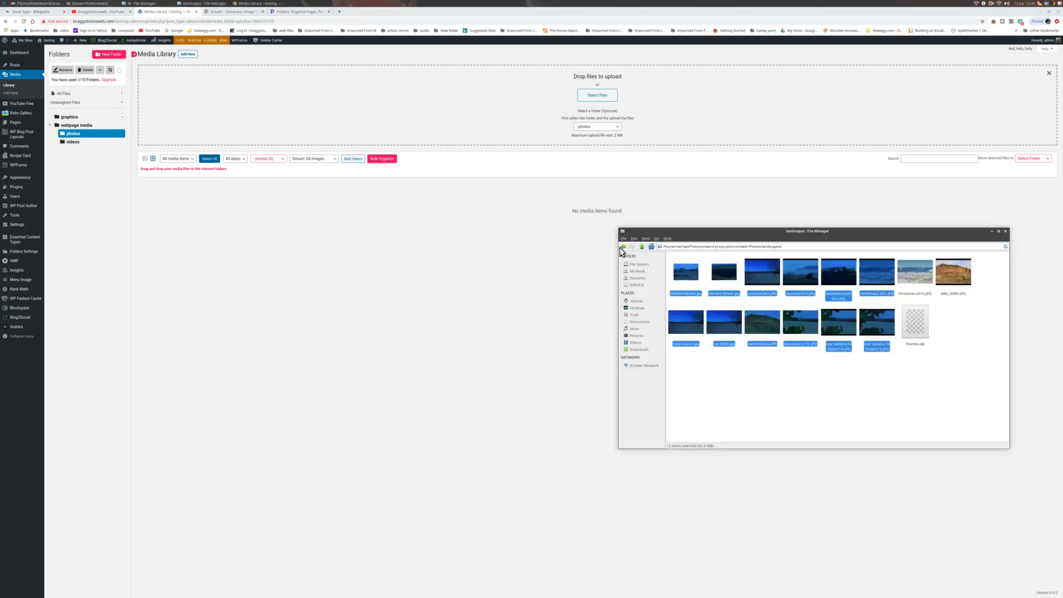
left_click(622, 247)
left_click(622, 247)
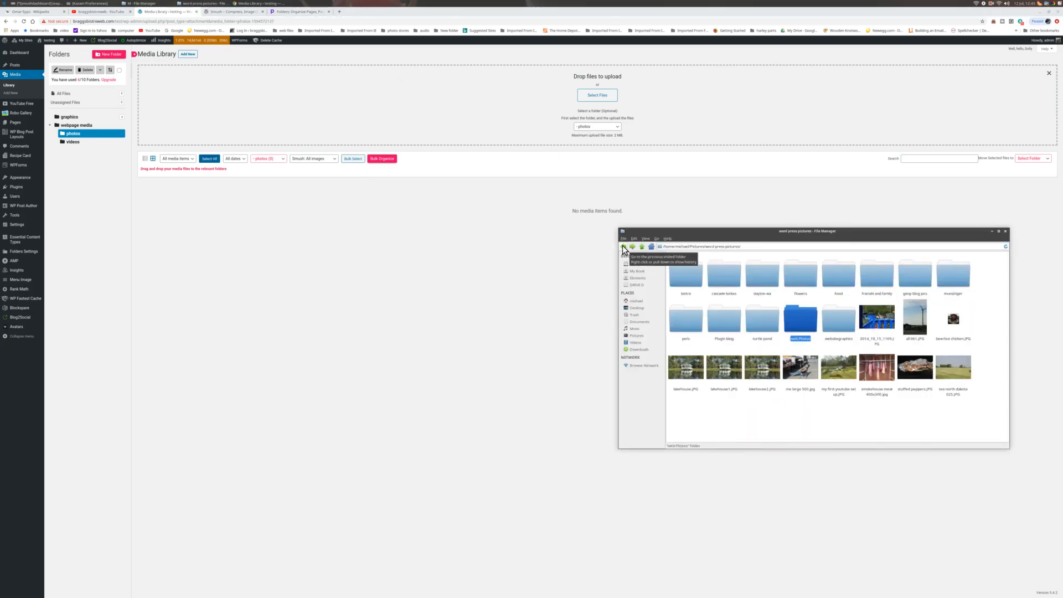
right_click(832, 319)
left_click(788, 399)
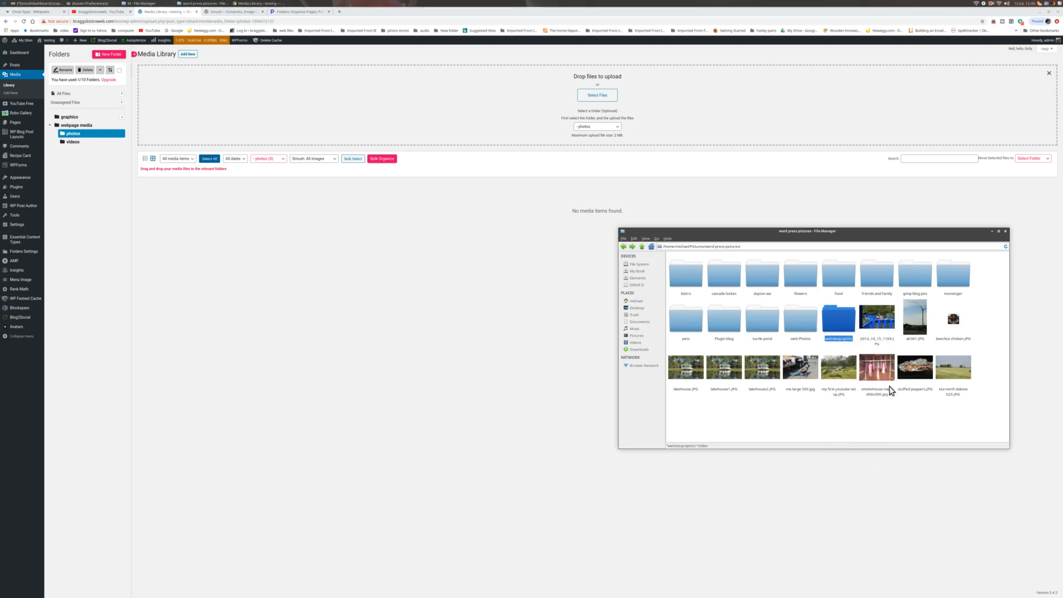
right_click(726, 313)
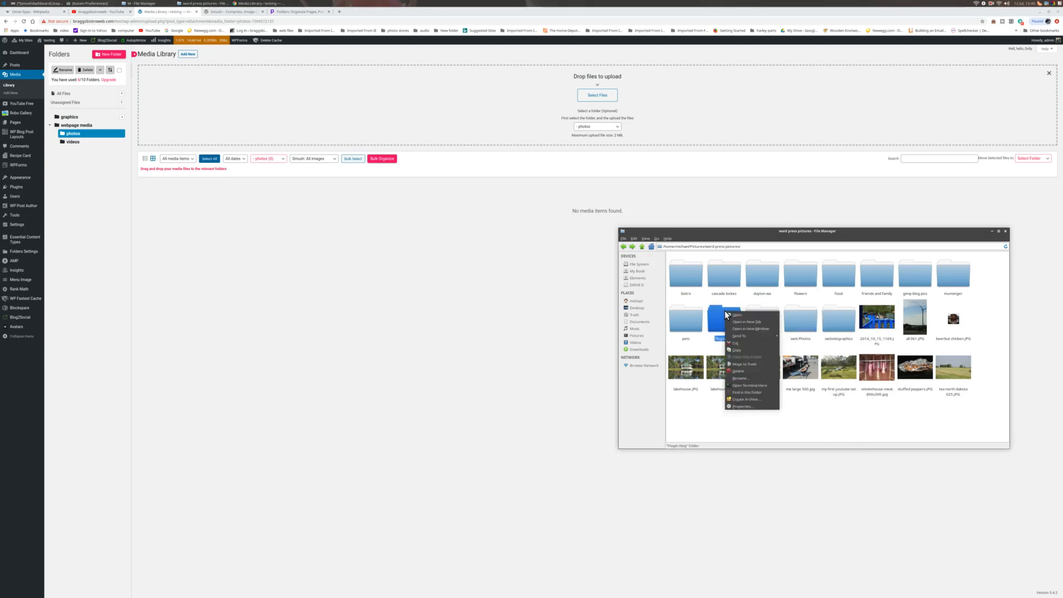
left_click(736, 314)
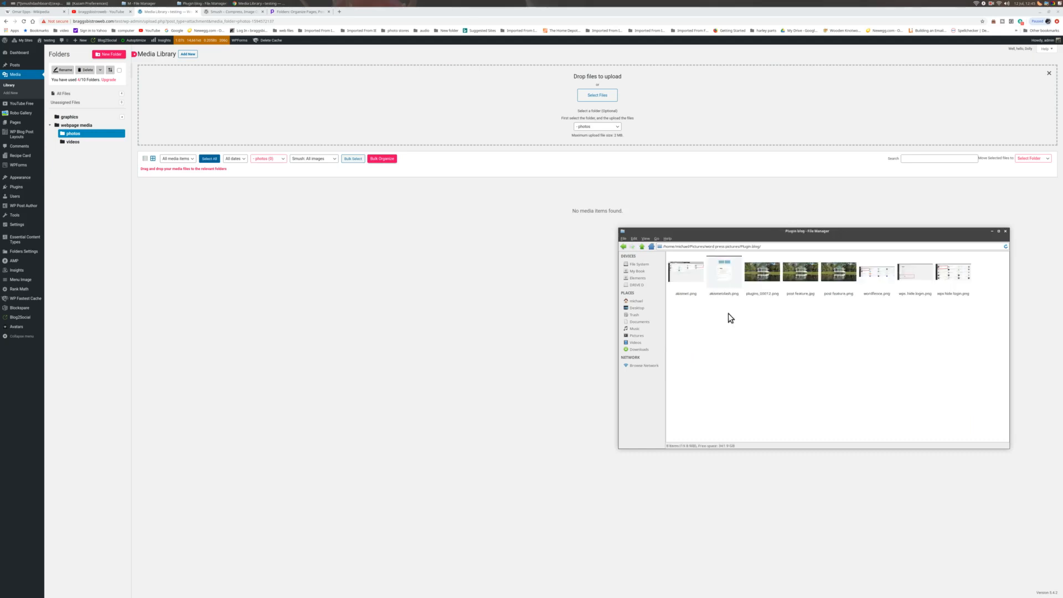
left_click_drag(968, 353, 678, 263)
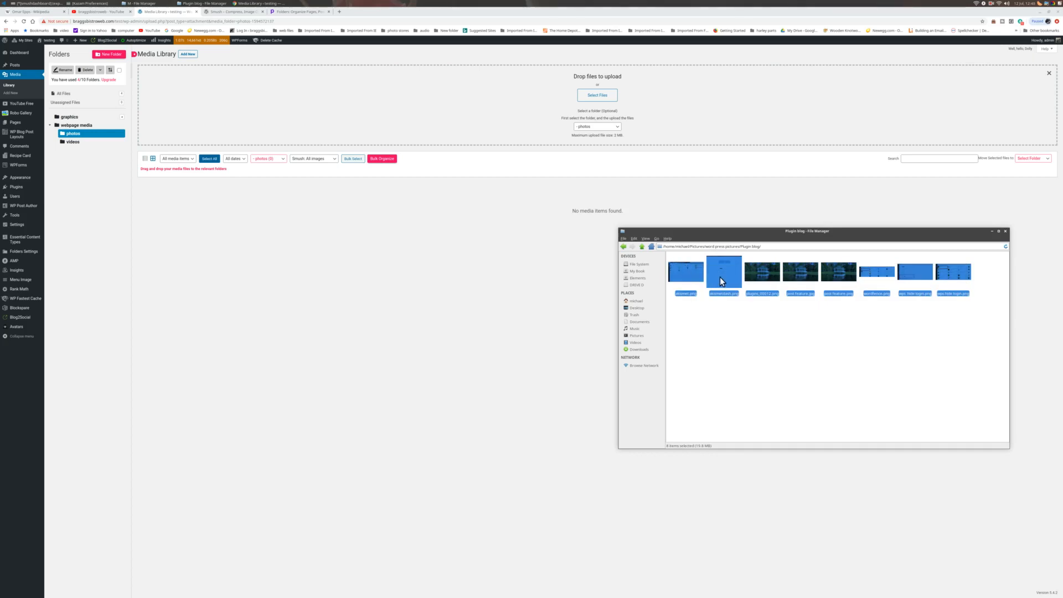
left_click_drag(719, 276, 454, 207)
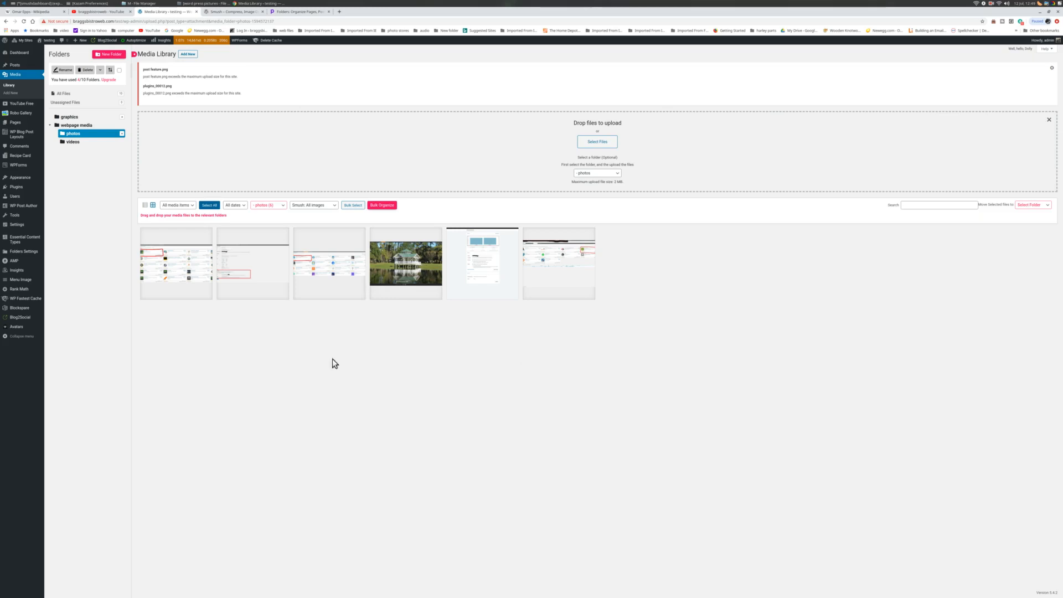
Step: Create a new top-level media folder named blogpost
left_click(616, 174)
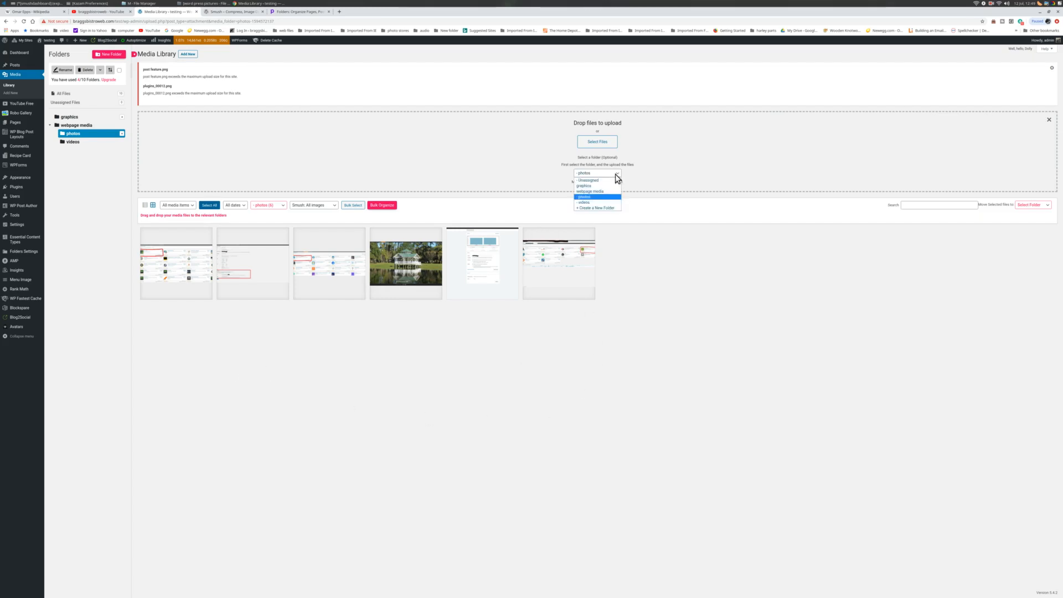
left_click(613, 208)
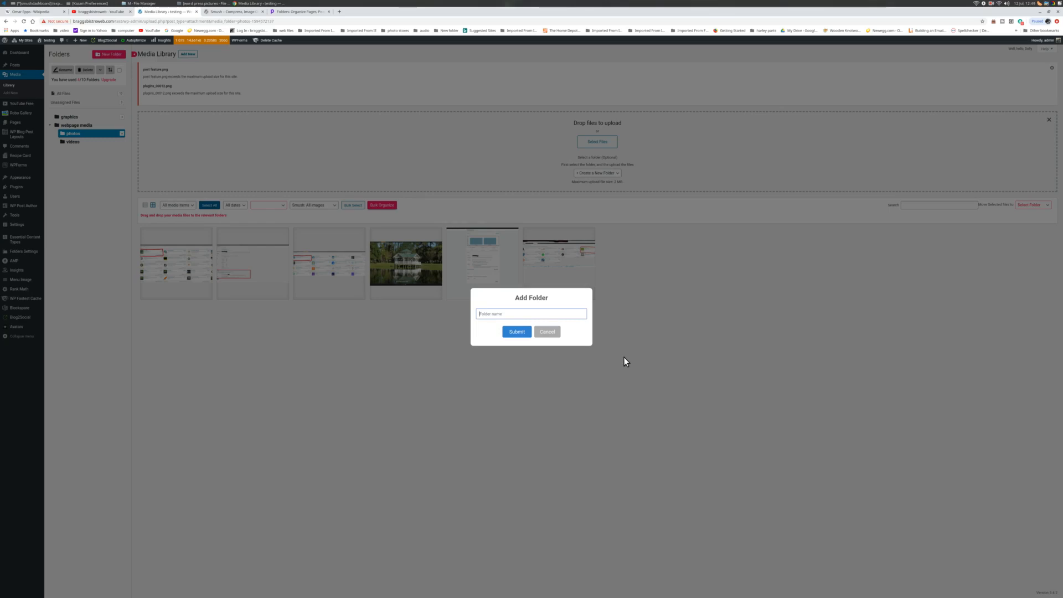
type("blogpost")
left_click(517, 332)
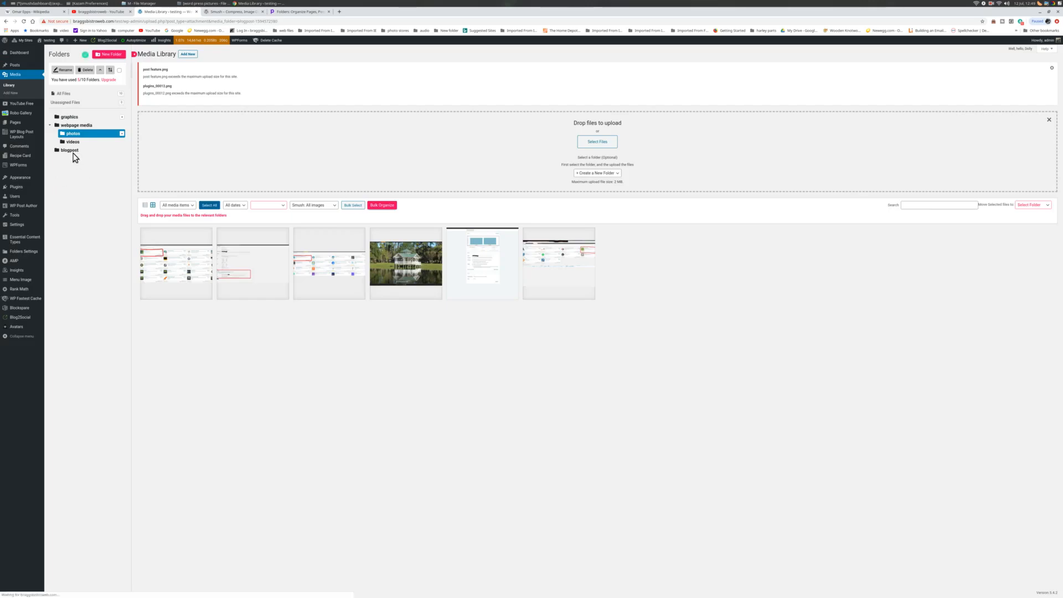
Step: Nest the blogpost media folder under the photos folder
left_click(70, 149)
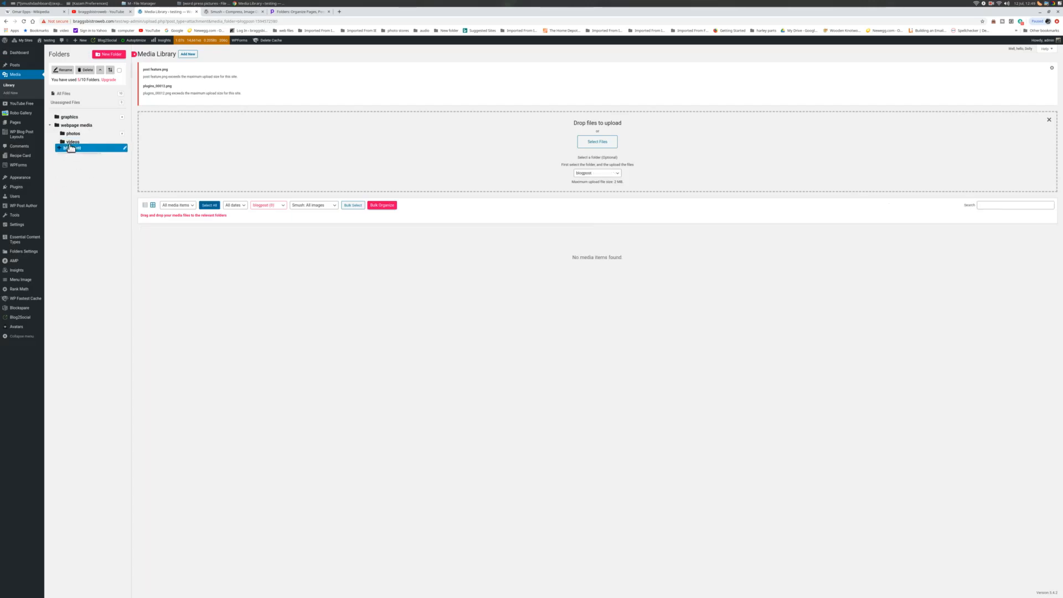
left_click_drag(71, 148, 82, 139)
Step: Create a media folder named locking down a site and nest it under the blogpost folder
left_click(618, 176)
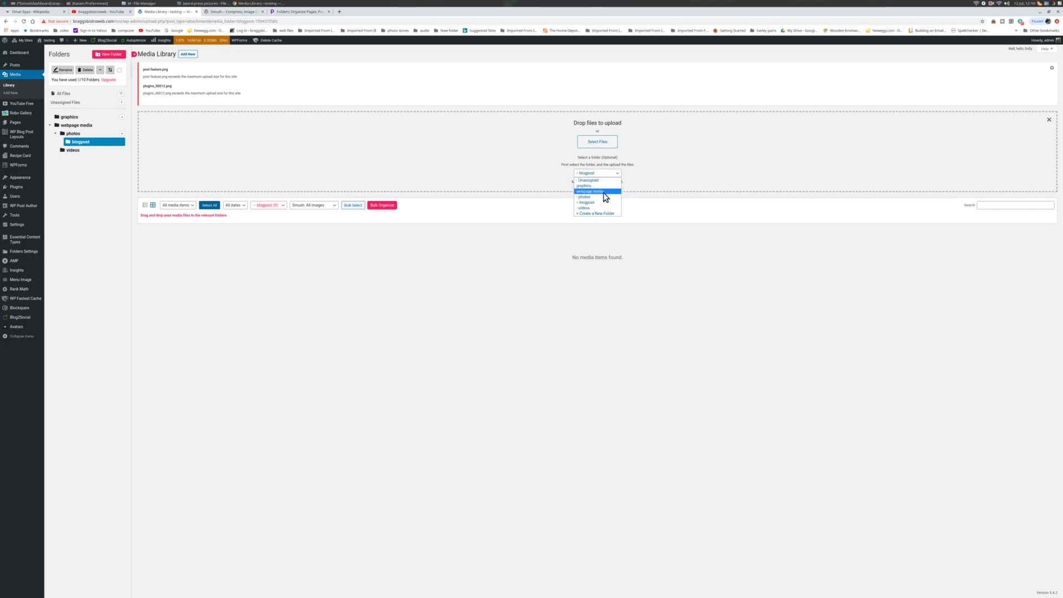
left_click(596, 214)
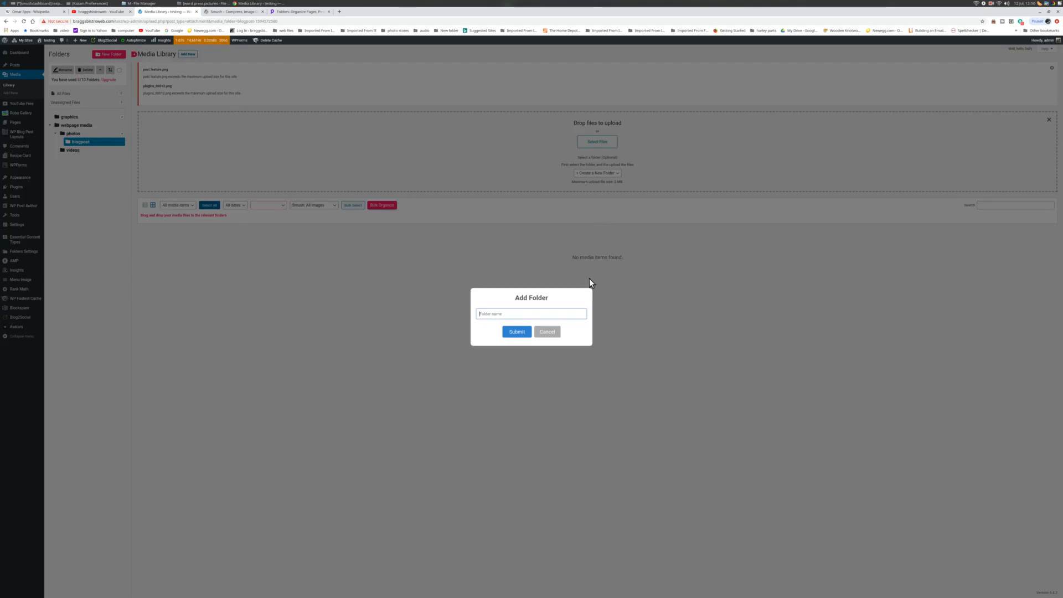
type("t")
type("n a")
left_click(524, 330)
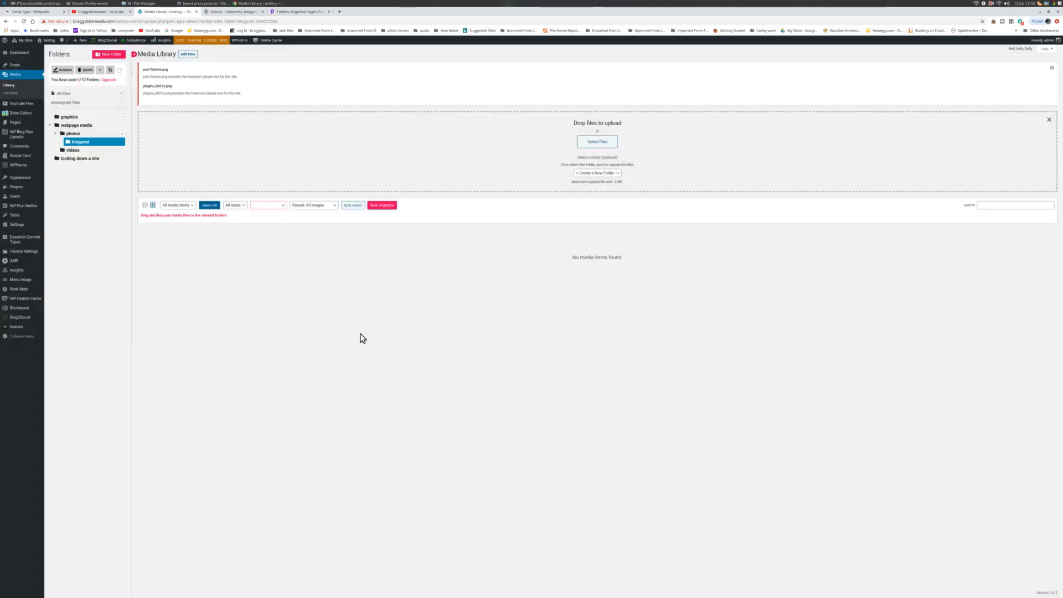
left_click(77, 159)
left_click_drag(77, 161, 98, 149)
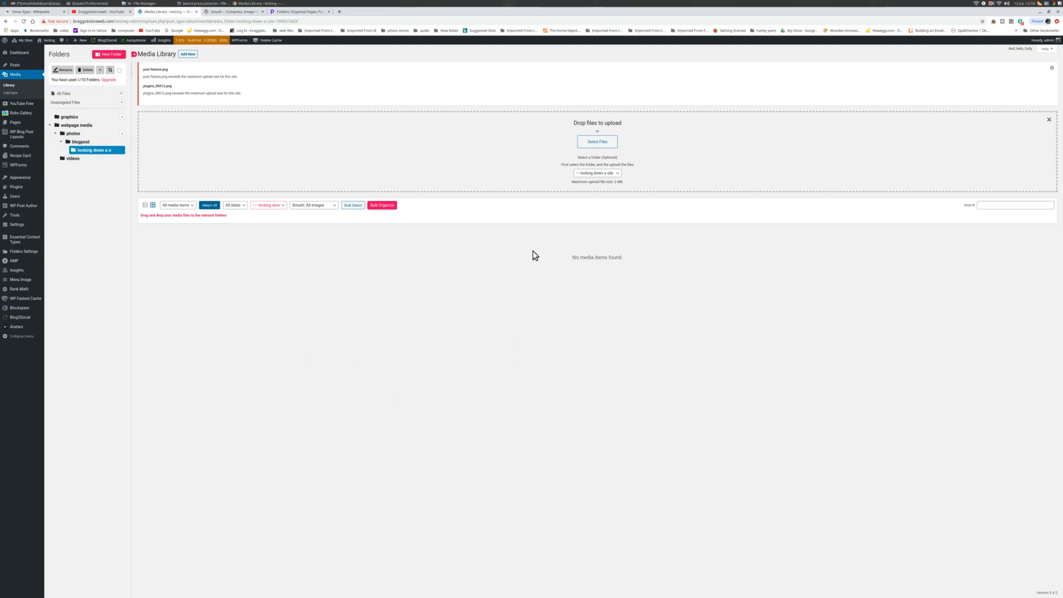
Step: Bulk-move all six images from the photos folder into the locking down a site folder and check that folder's contents
left_click(90, 135)
left_click(548, 302)
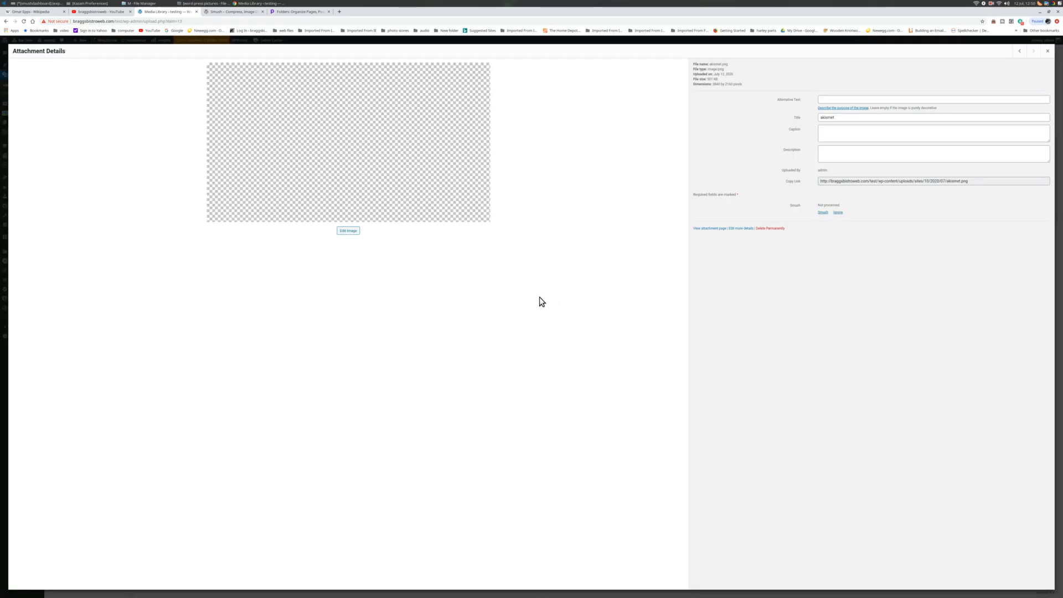
left_click(1046, 52)
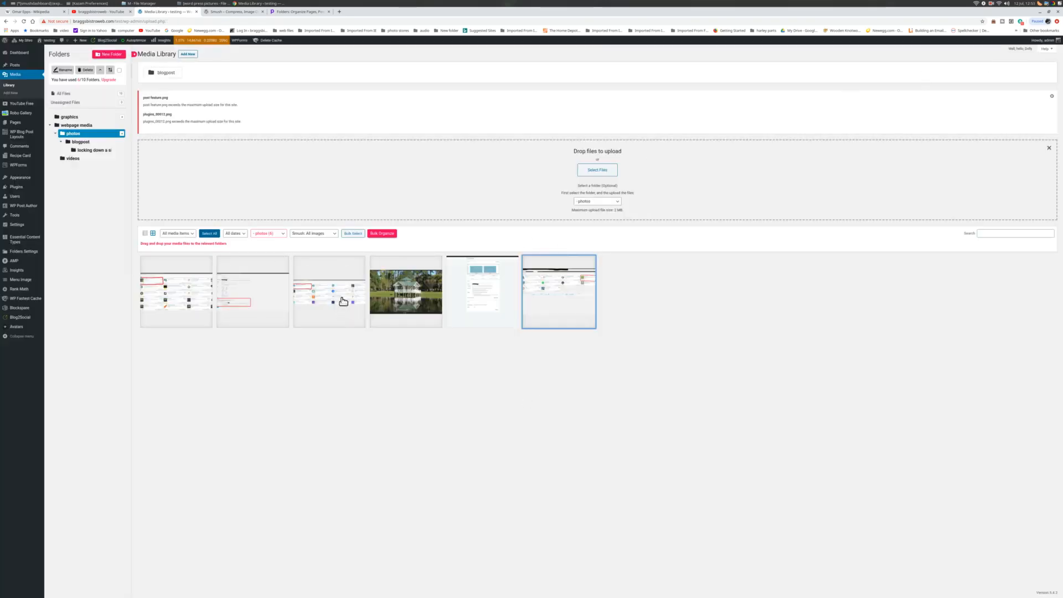
left_click(377, 237)
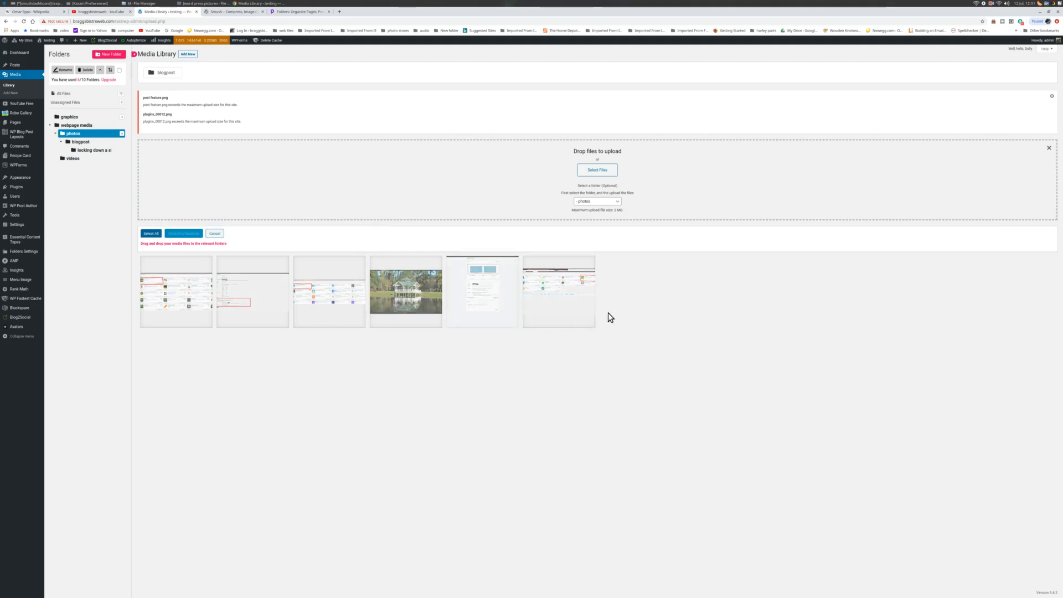
left_click(585, 306)
left_click(503, 293)
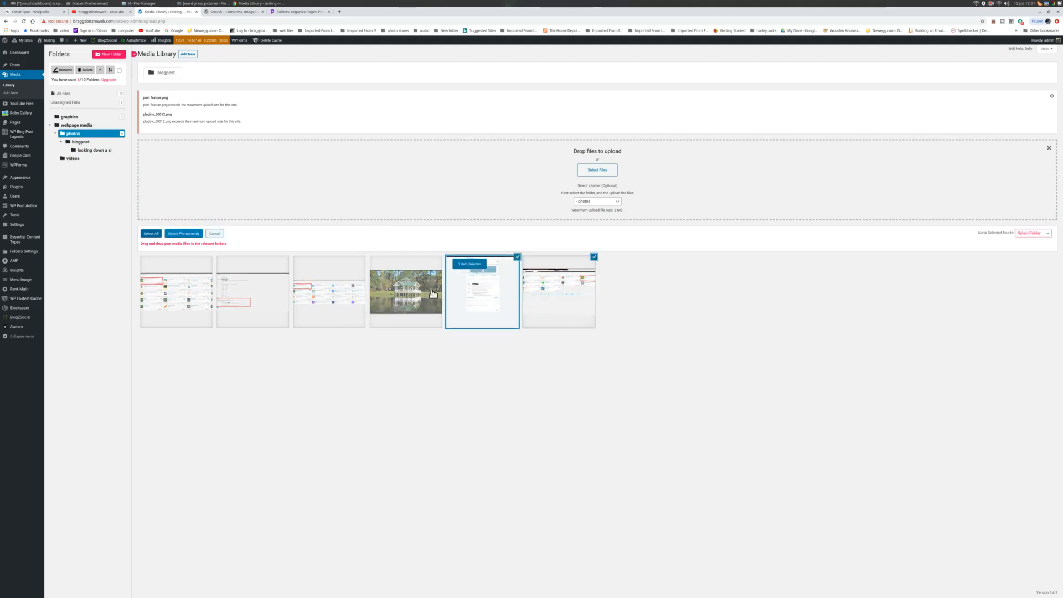
left_click(433, 294)
left_click(346, 293)
left_click(260, 289)
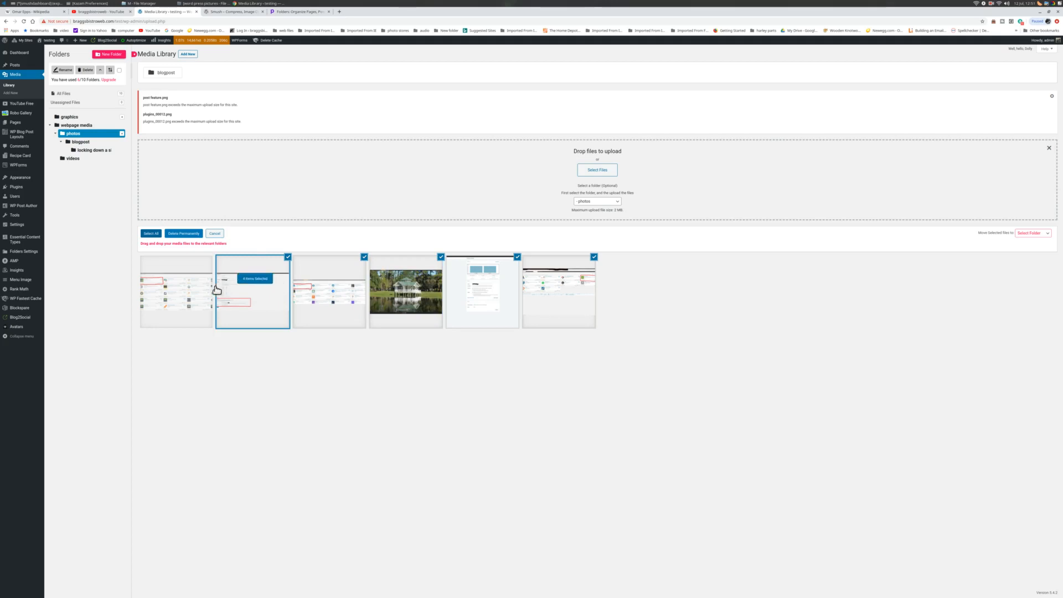
left_click(195, 292)
left_click_drag(195, 292, 102, 152)
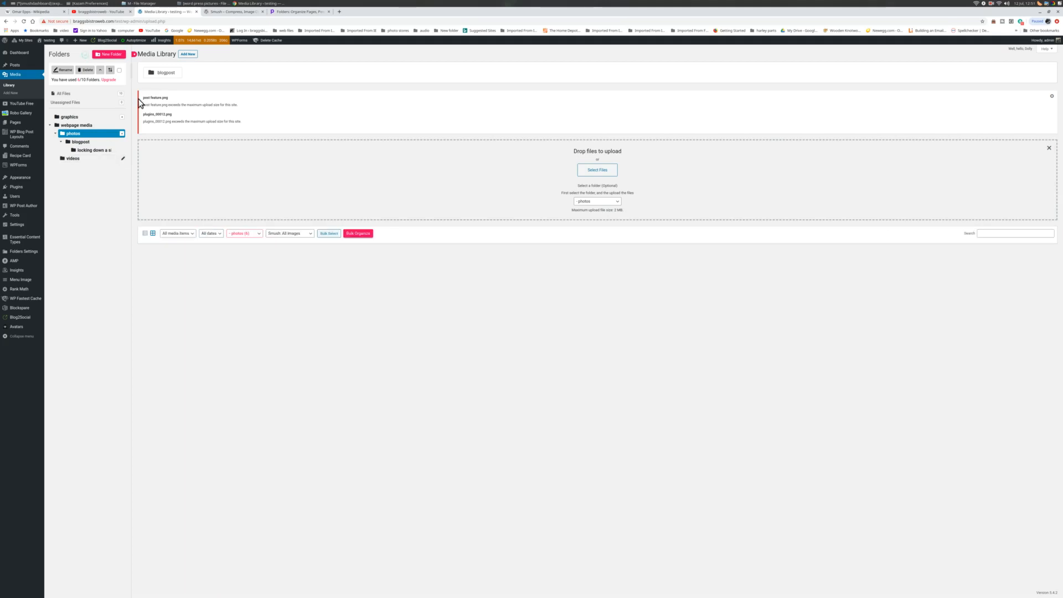
left_click(89, 151)
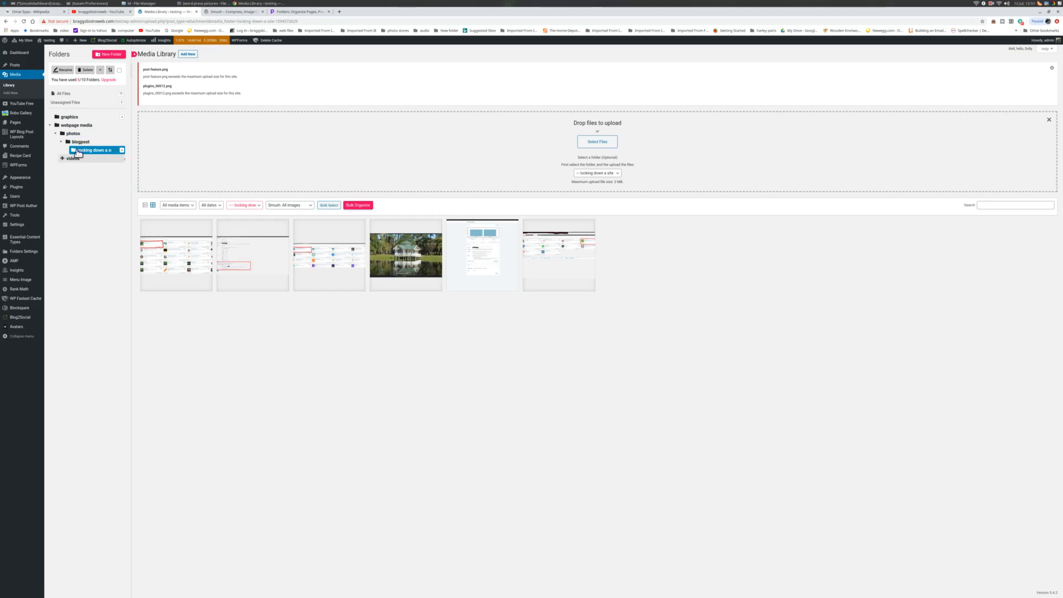
Step: Create a media folder named page photos and nest it under the photos folder
left_click(74, 135)
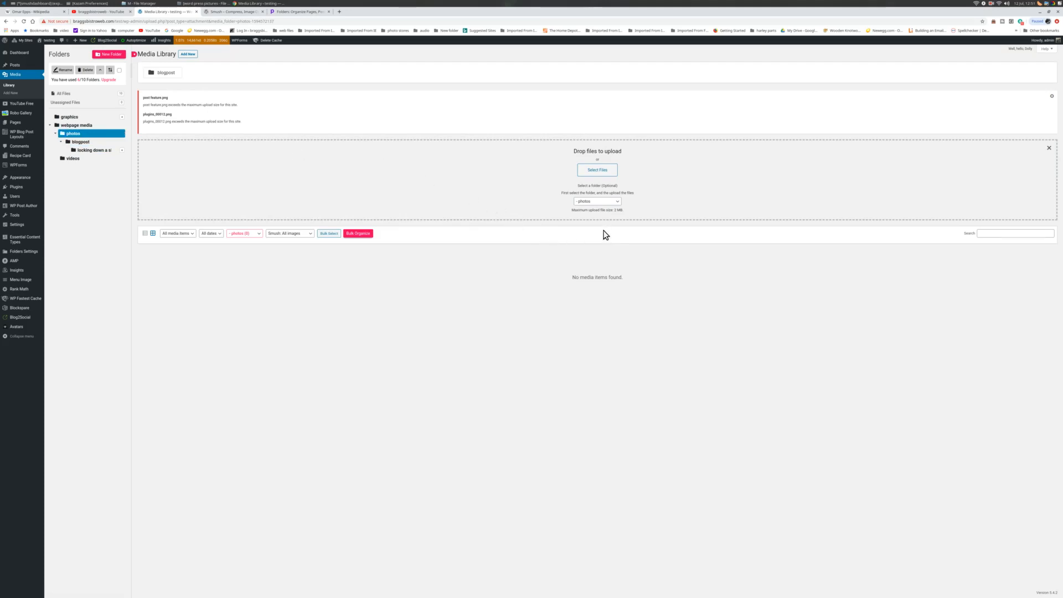
left_click(615, 202)
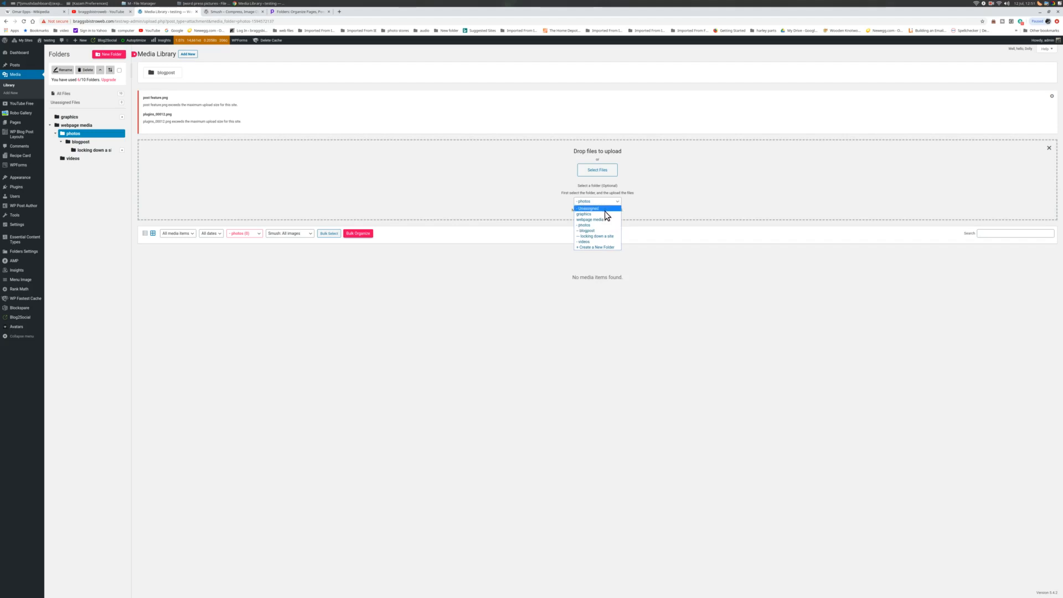
left_click(596, 247)
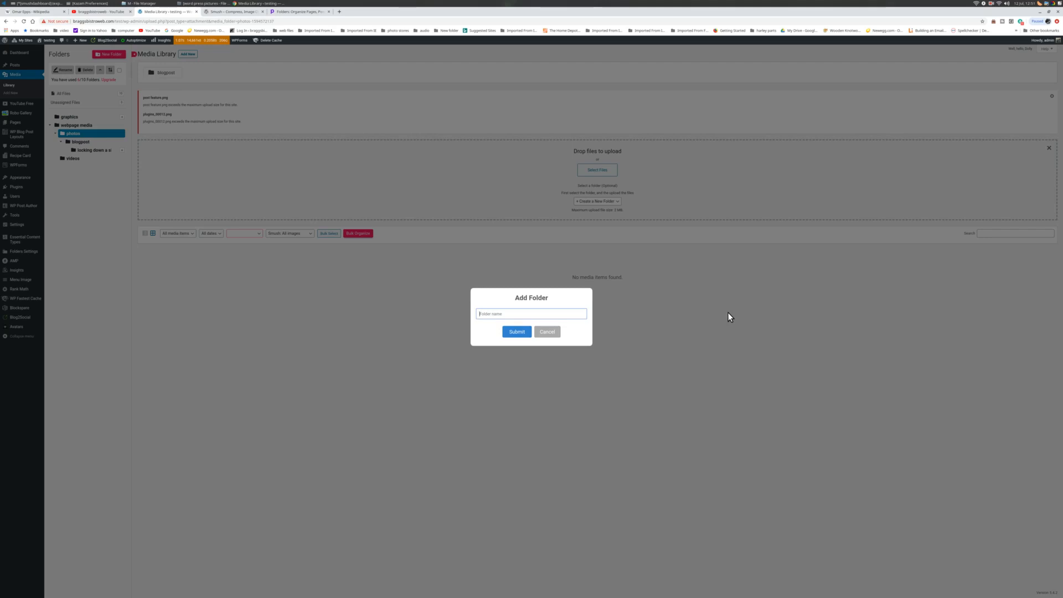
type("page photos")
left_click(516, 330)
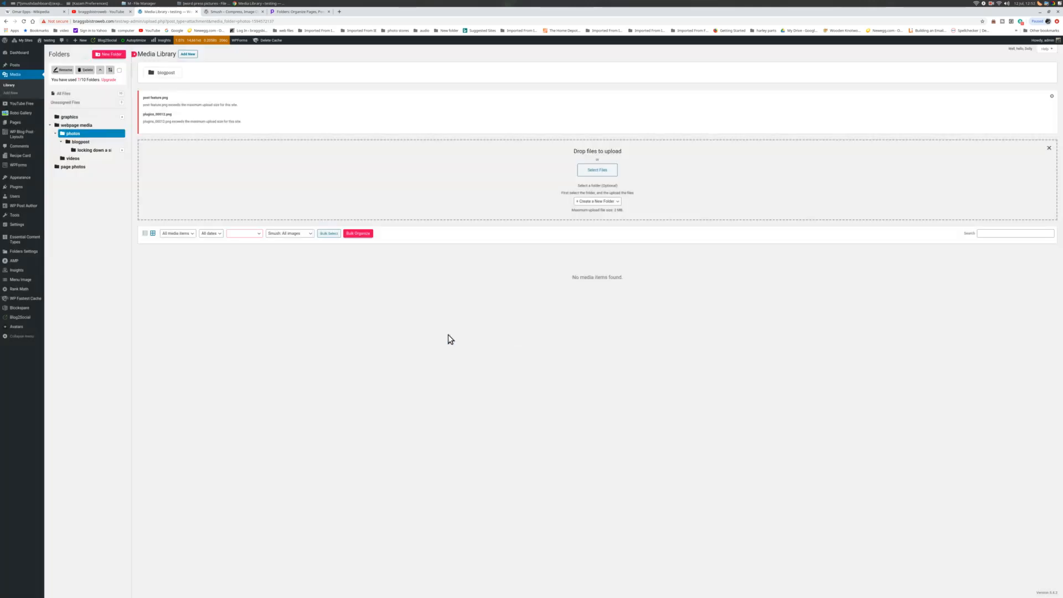
left_click(118, 170)
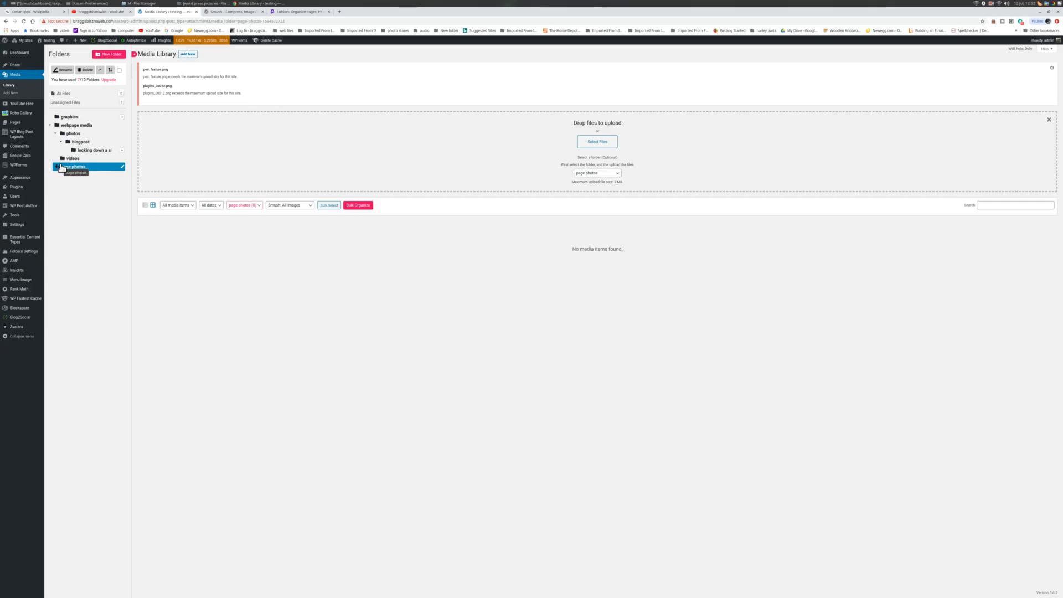
left_click_drag(61, 167, 69, 141)
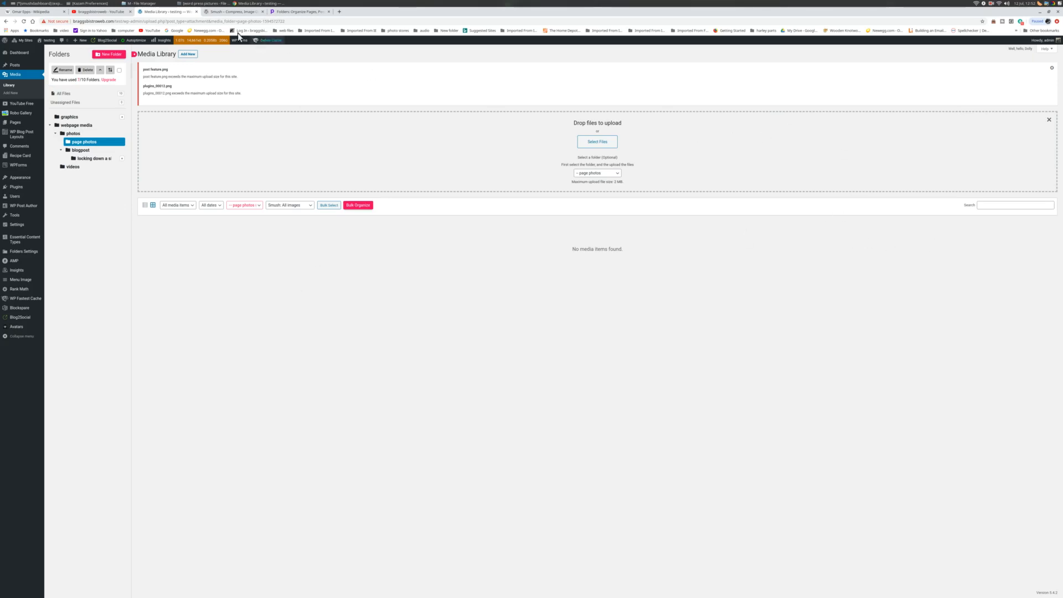
Step: Upload all images from the file manager's cascade lockes folder in word press pictures into the page photos media folder
left_click(187, 4)
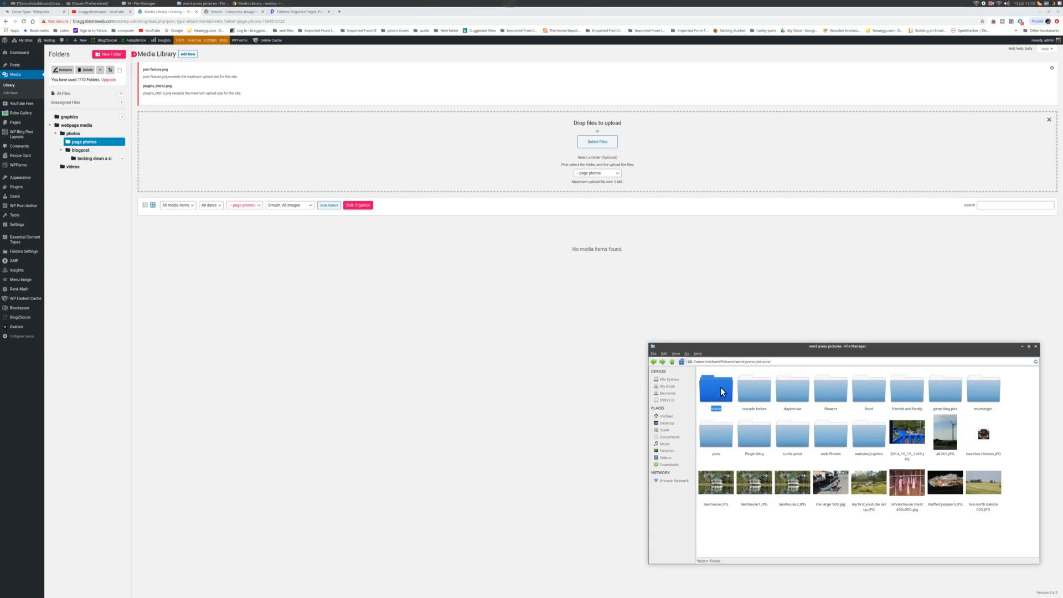
right_click(755, 395)
left_click(761, 400)
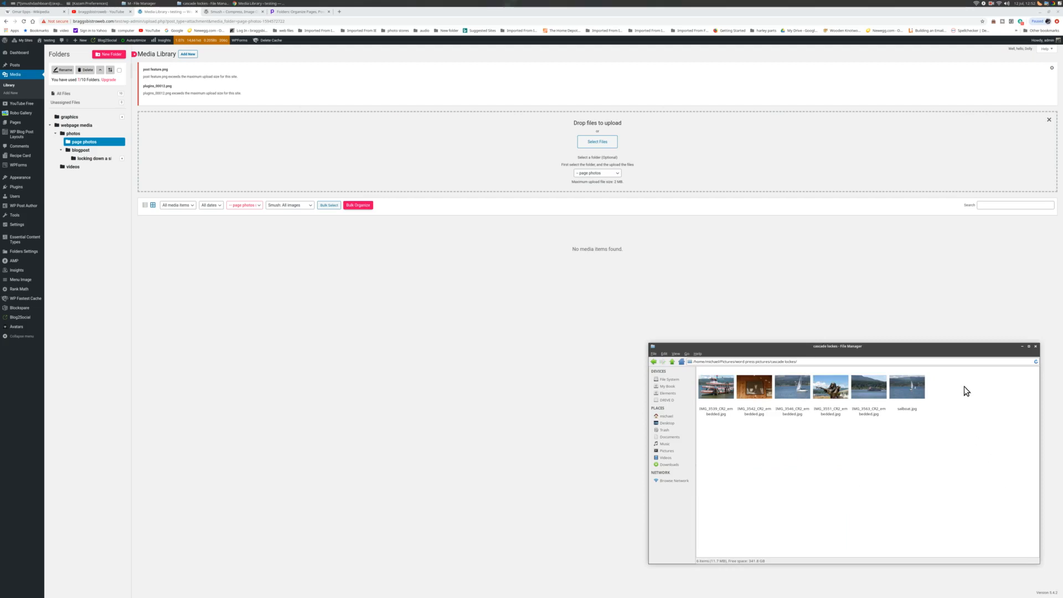
left_click_drag(964, 388, 473, 170)
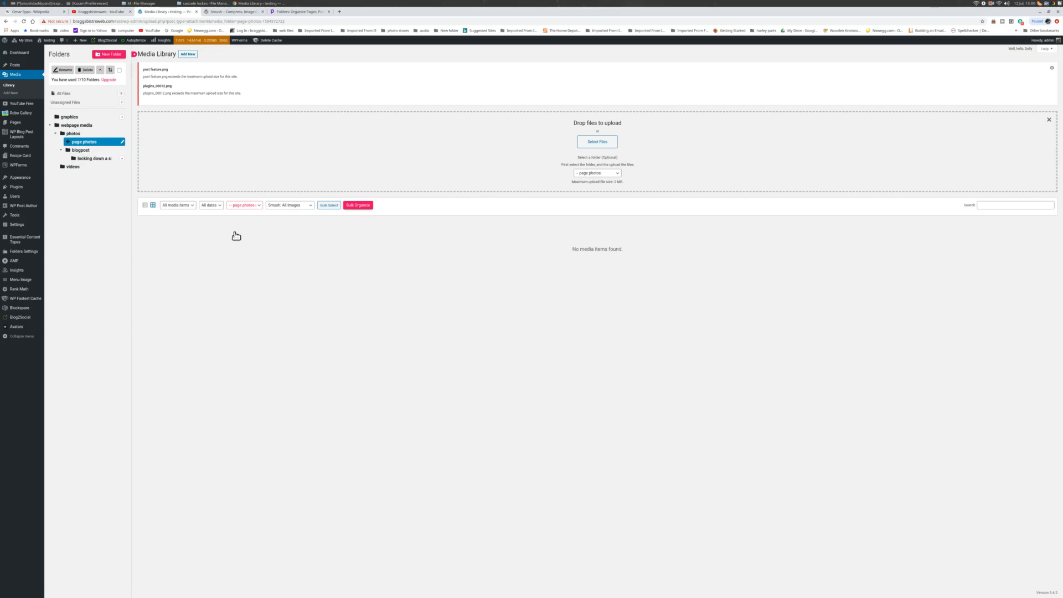
Step: Nest the blogpost folder under the page photos folder
left_click_drag(75, 150, 79, 151)
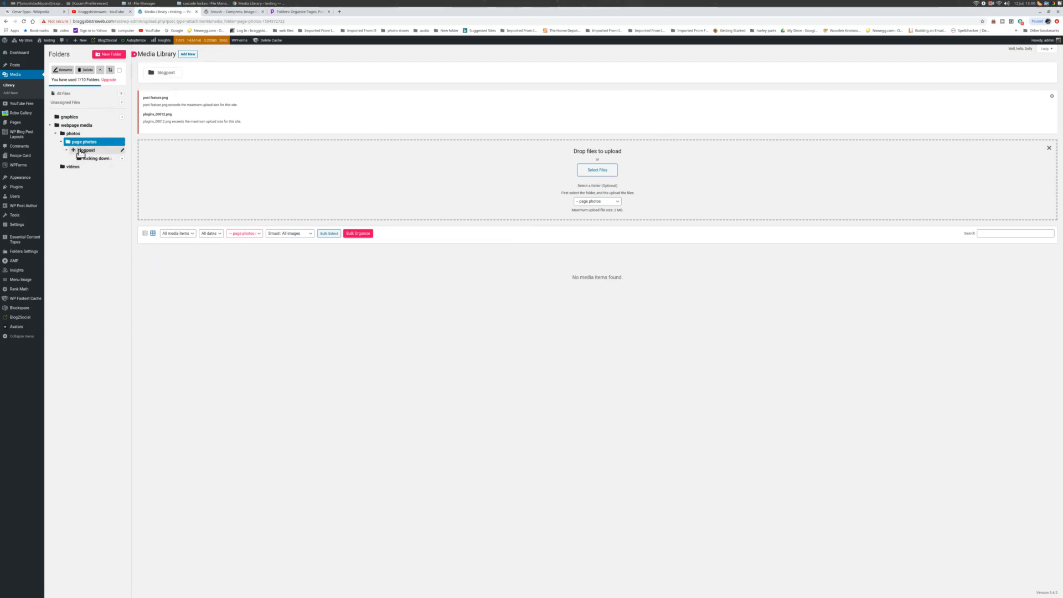
left_click(78, 135)
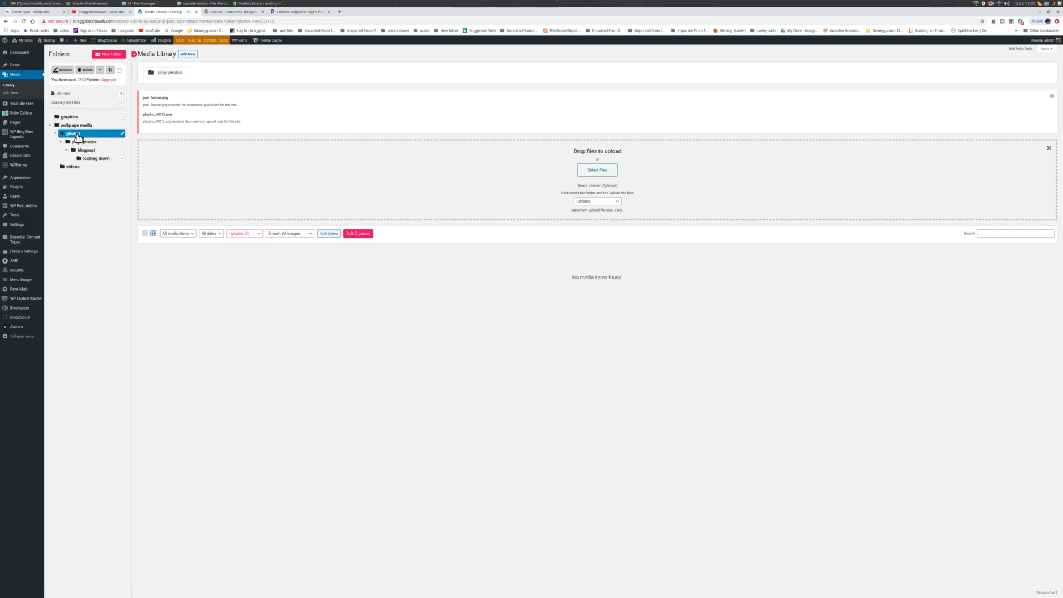
left_click_drag(86, 152, 87, 152)
Step: Check the contents of the locking down a site, blogpost and page photos folders and dismiss the upload error notice
left_click(88, 159)
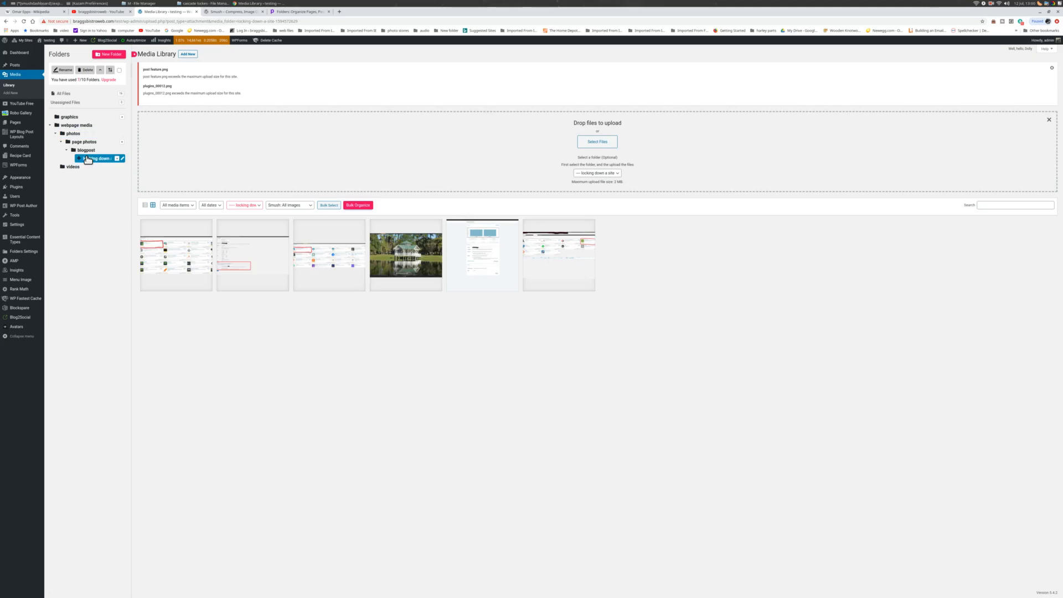
left_click(86, 150)
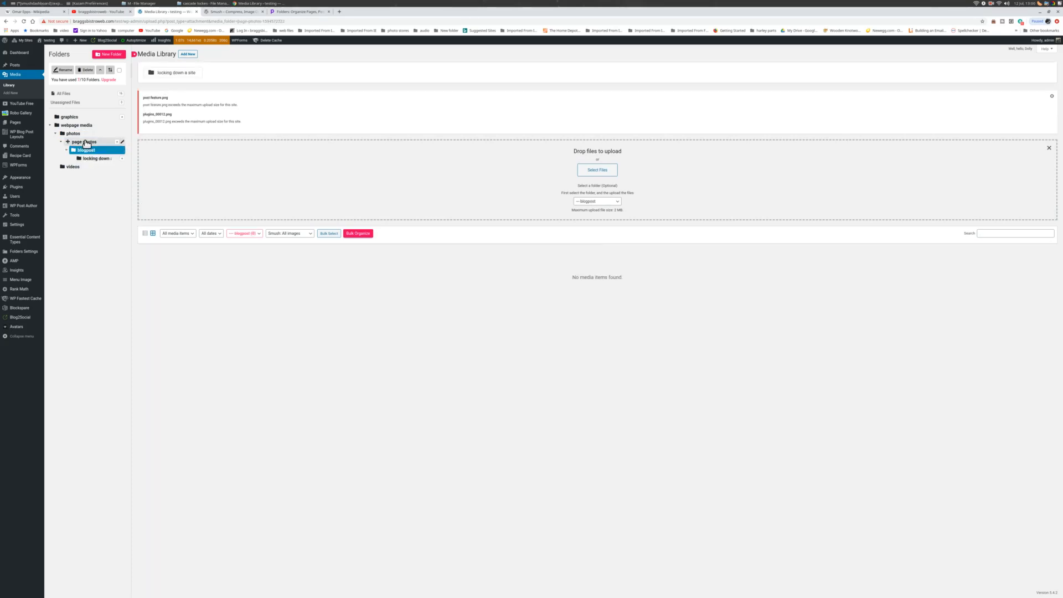
left_click(86, 142)
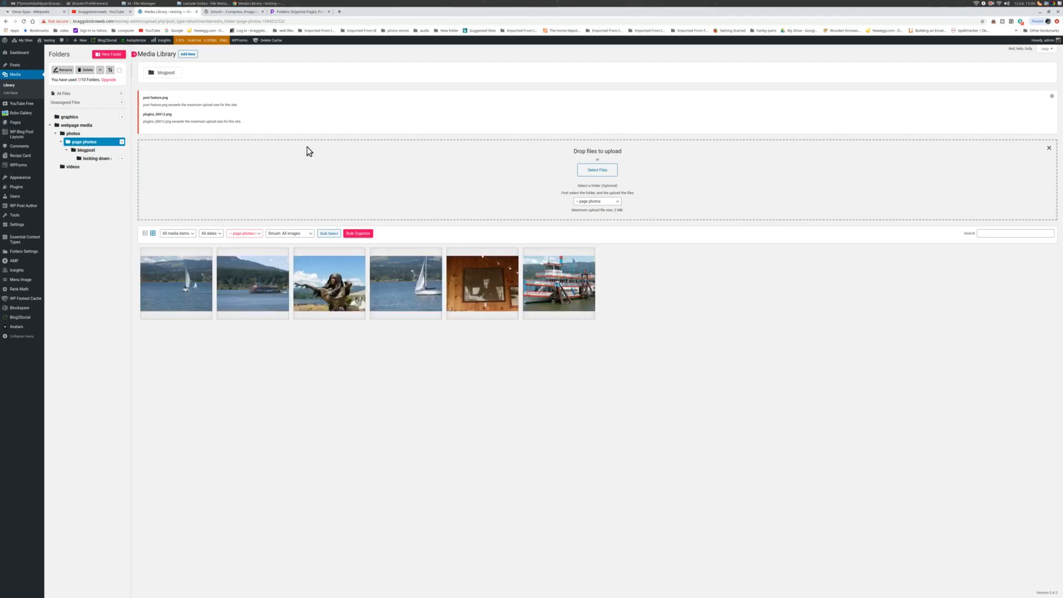
left_click(1053, 98)
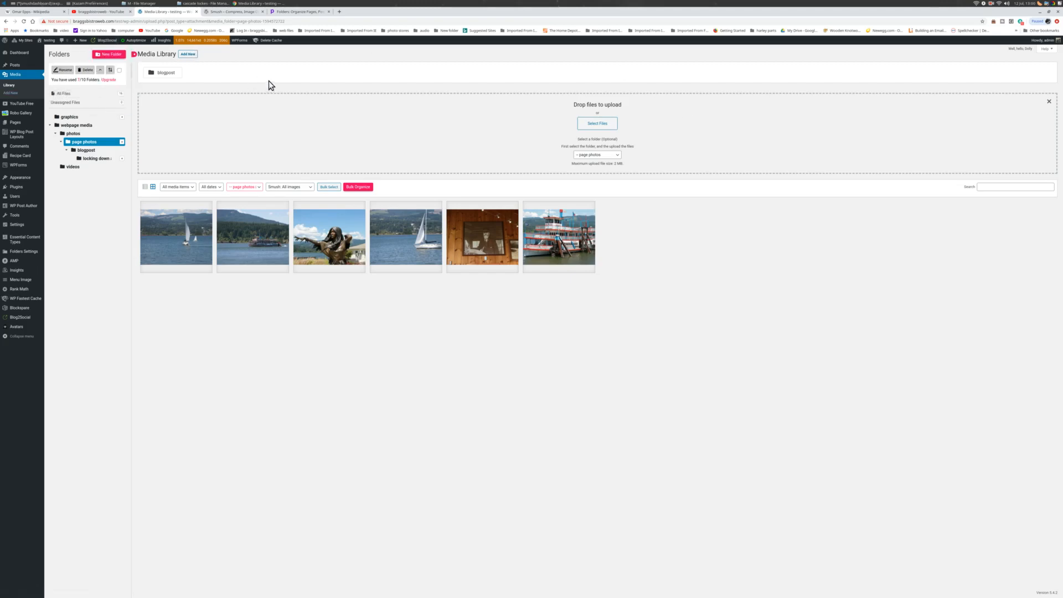
Step: Open the Menu Image plugin's settings, skipping its update and tracking opt-in
left_click(21, 283)
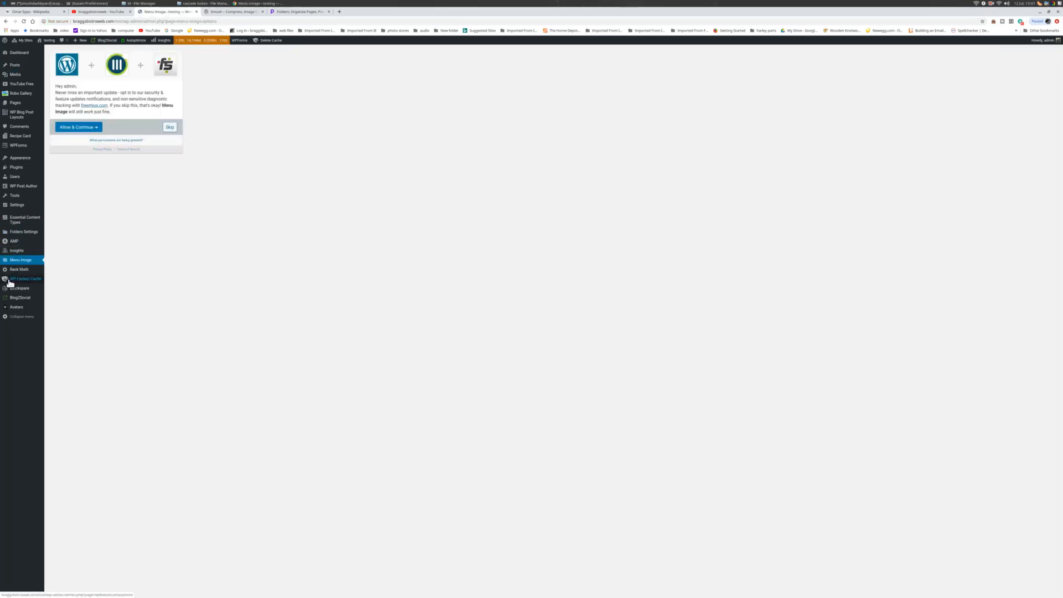
left_click(170, 127)
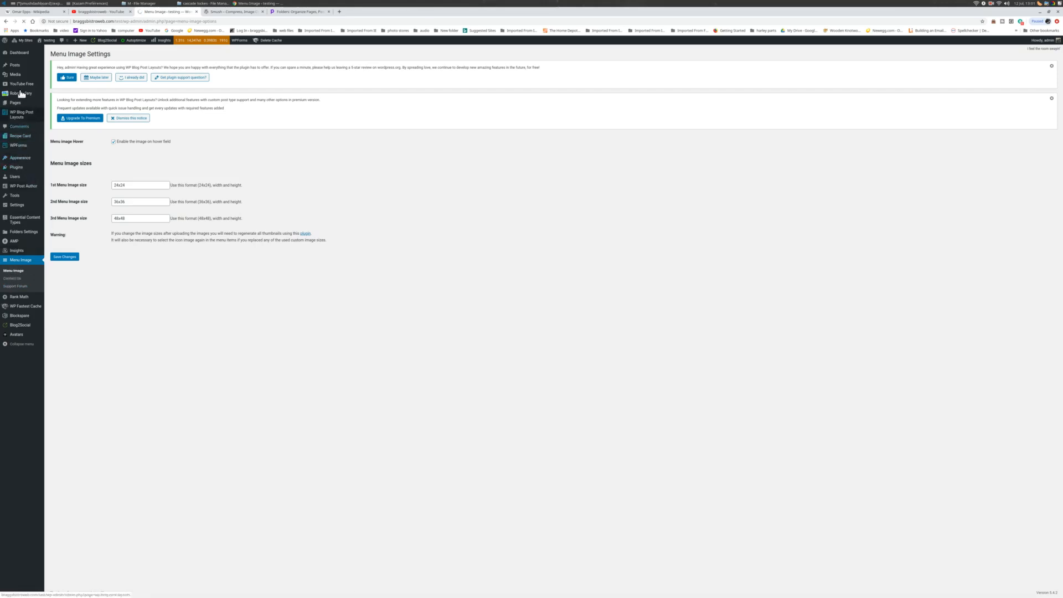
Step: Open the Menus editing page in the site's Appearance section
left_click(14, 54)
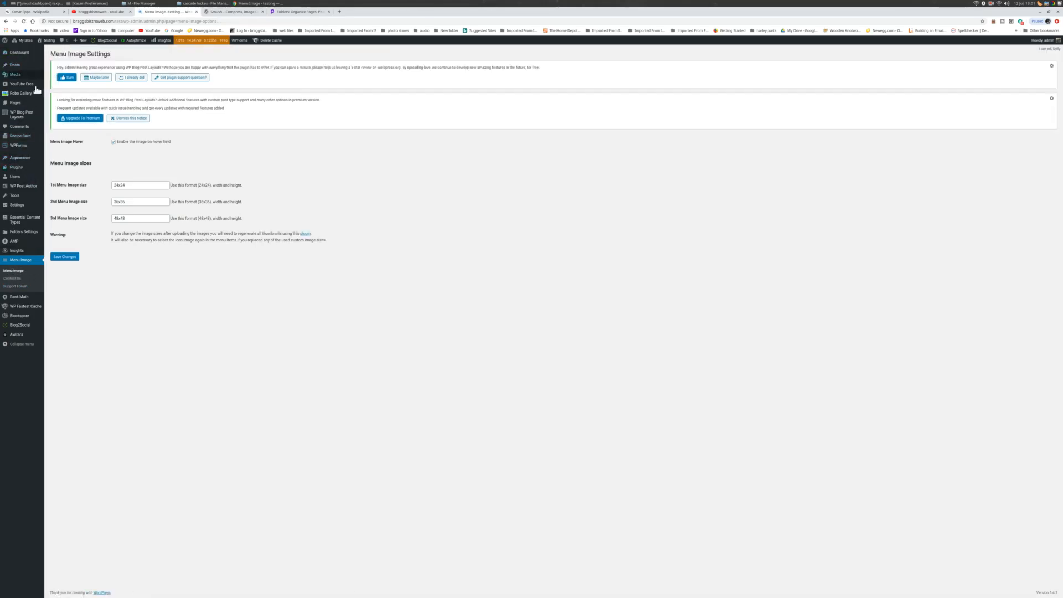
mouse_move(30, 160)
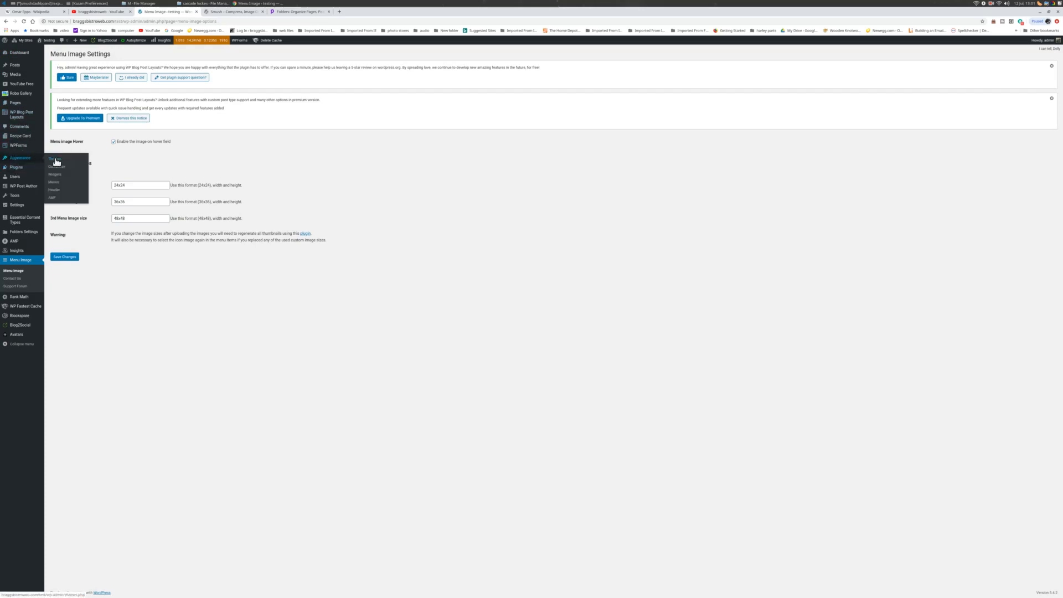
left_click(55, 183)
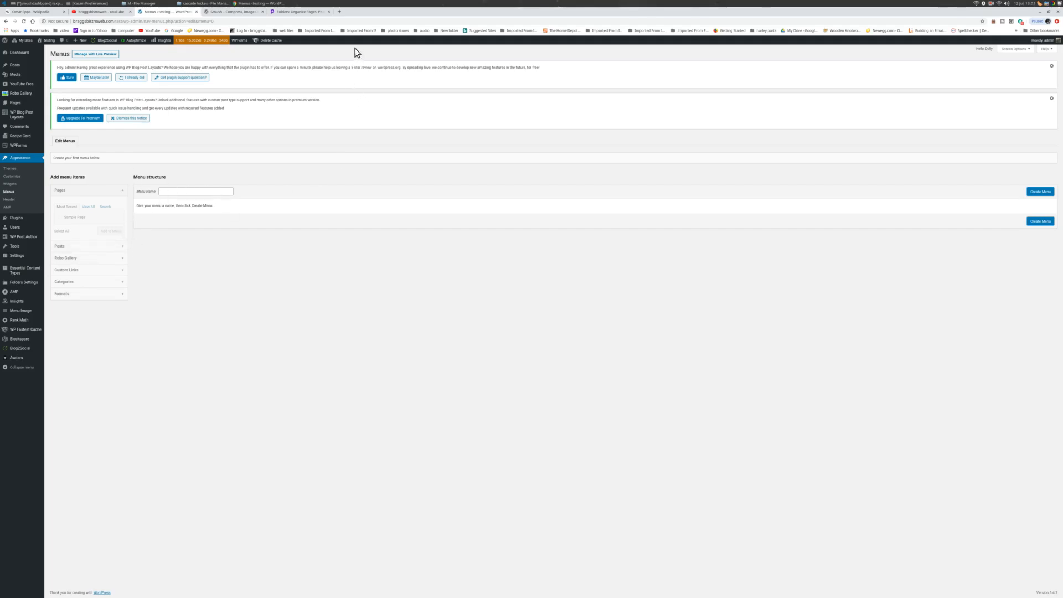
left_click(992, 4)
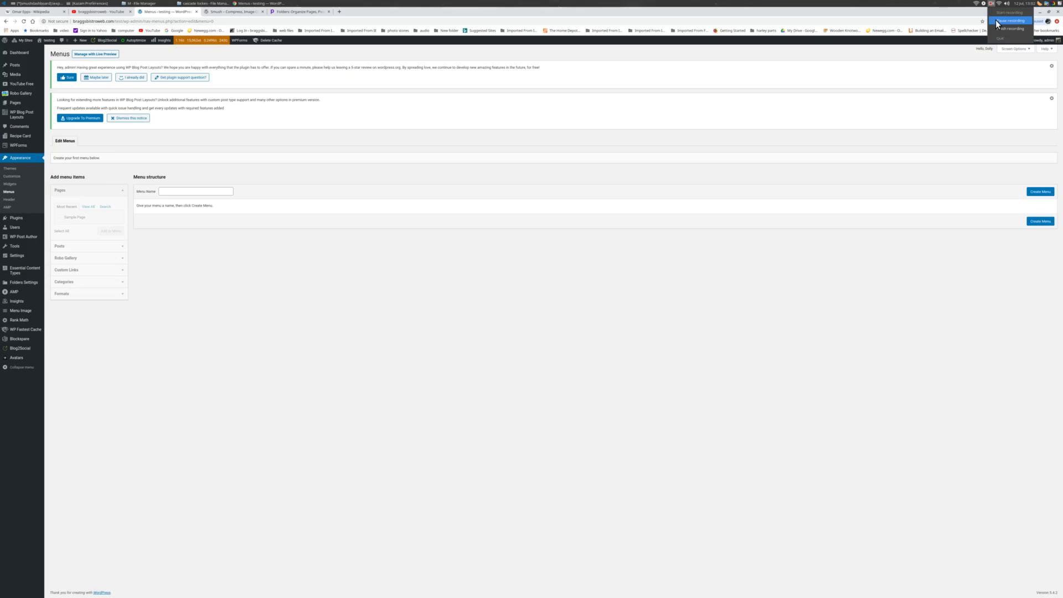
left_click(998, 21)
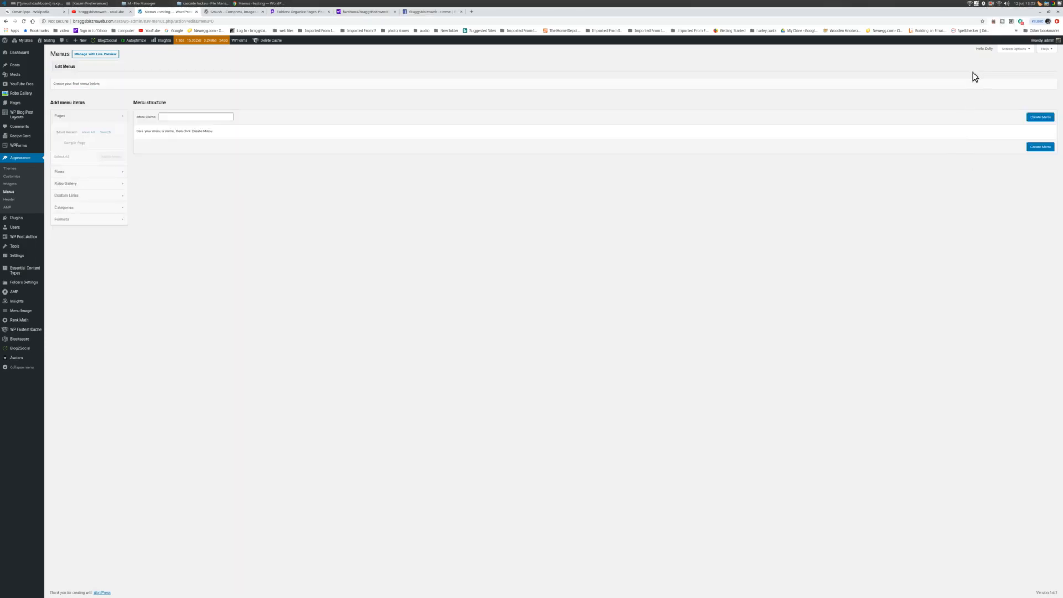
Step: Show the custom link fields for menu items and copy the Facebook page URL from the desktop sticky note
left_click(122, 197)
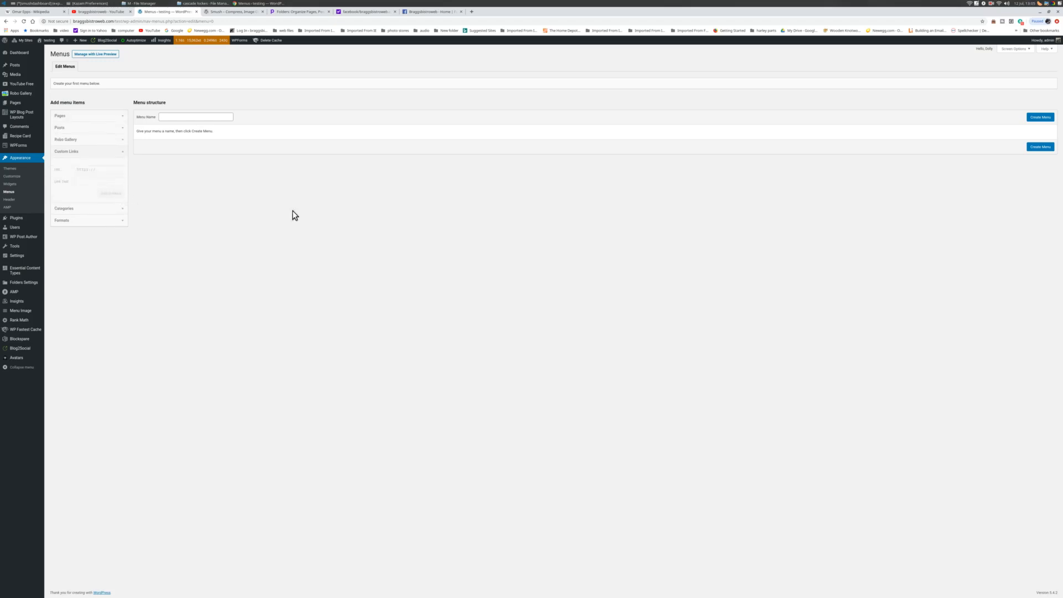
left_click(976, 4)
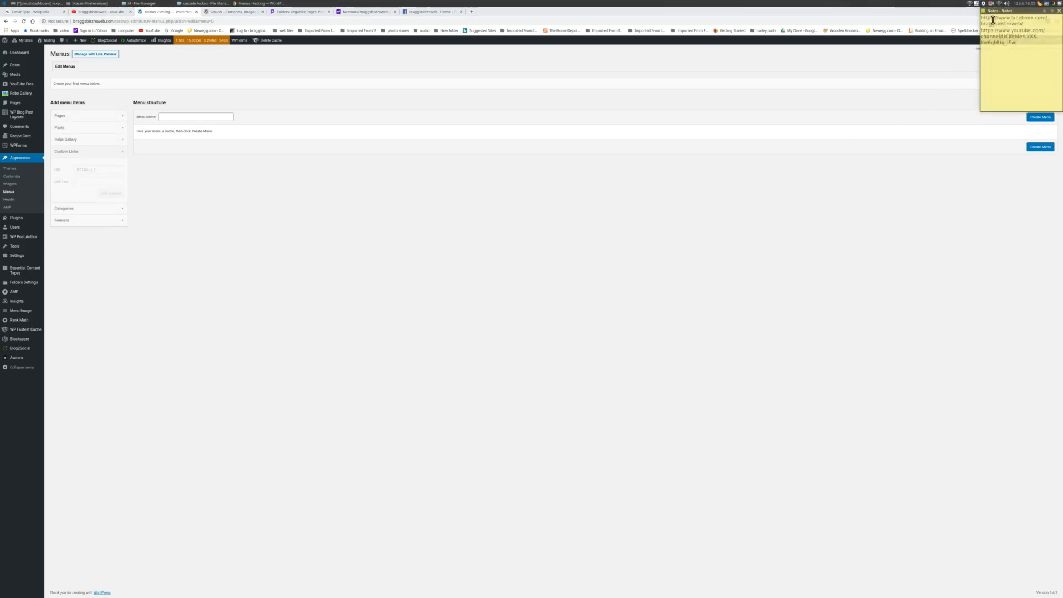
left_click_drag(1030, 23, 978, 18)
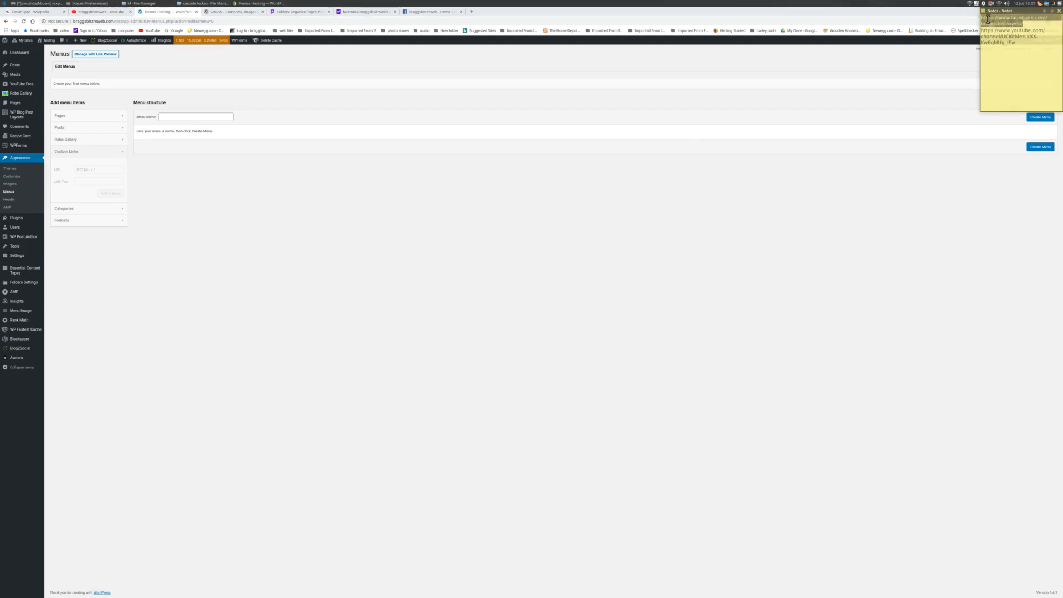
right_click(994, 25)
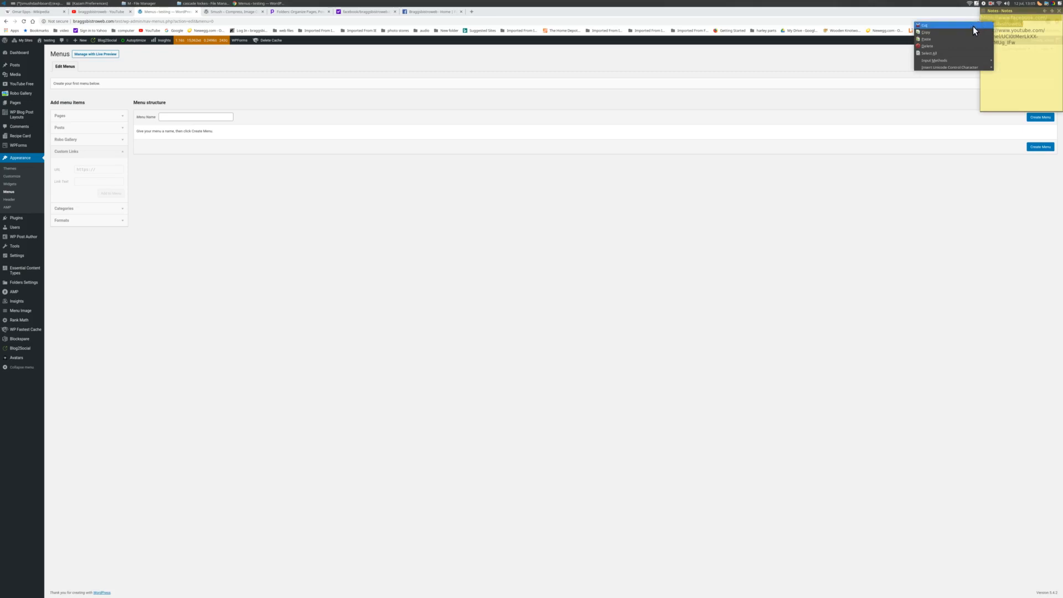
left_click(958, 34)
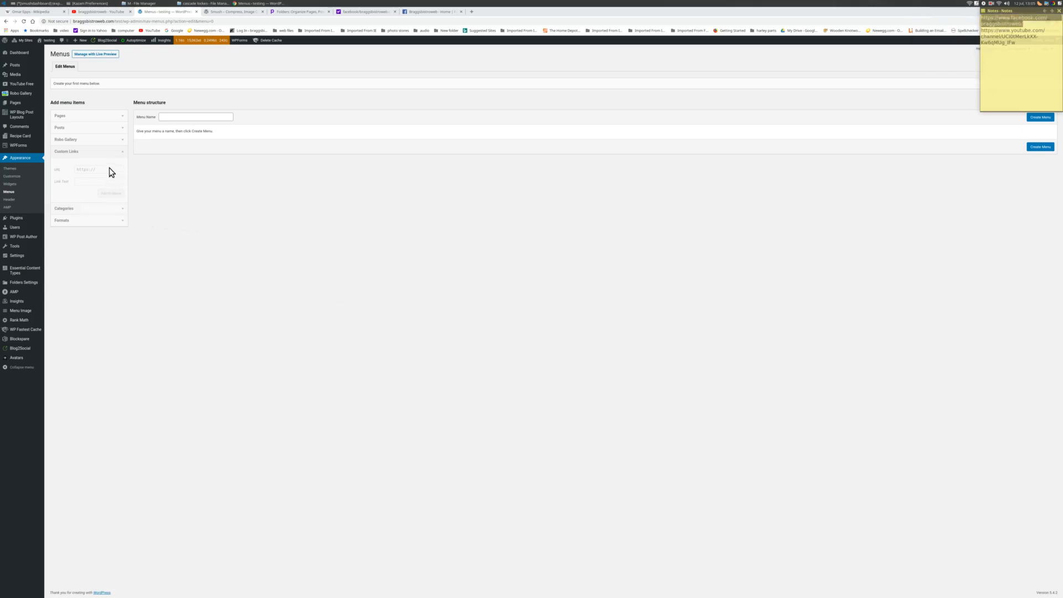
Step: Create a new menu named "main"
left_click(194, 116)
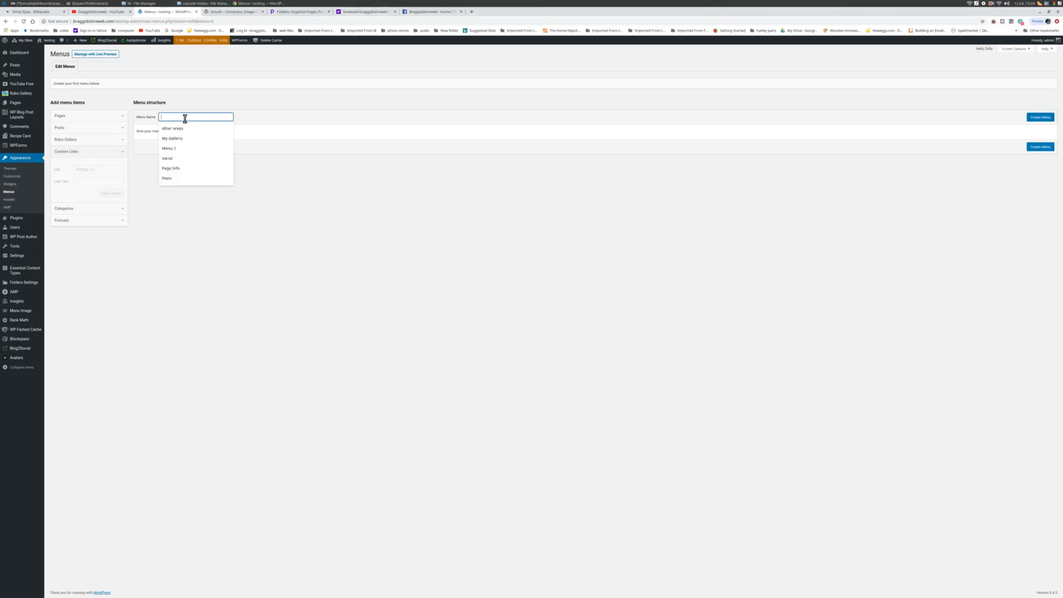
type("main")
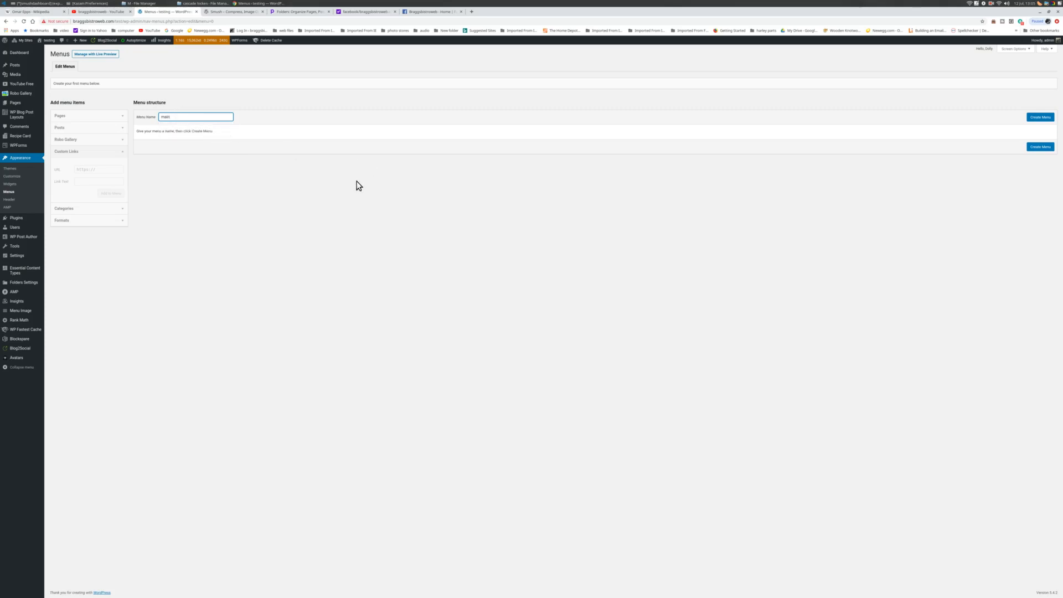
key("Return")
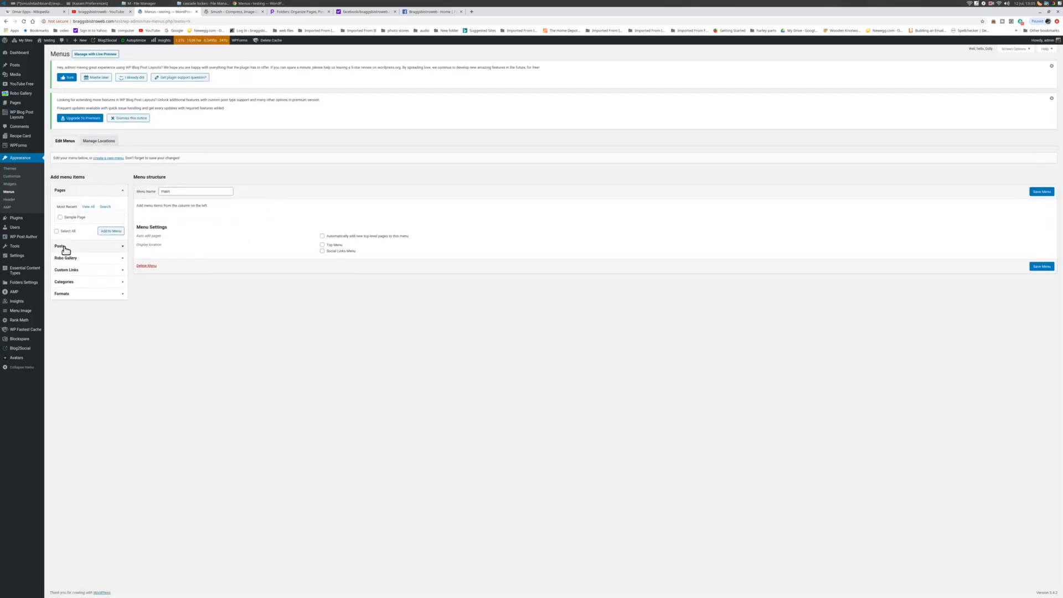
Step: Add a custom link to the main menu using the copied Facebook URL and the link text "facebook"
left_click(123, 271)
left_click(111, 243)
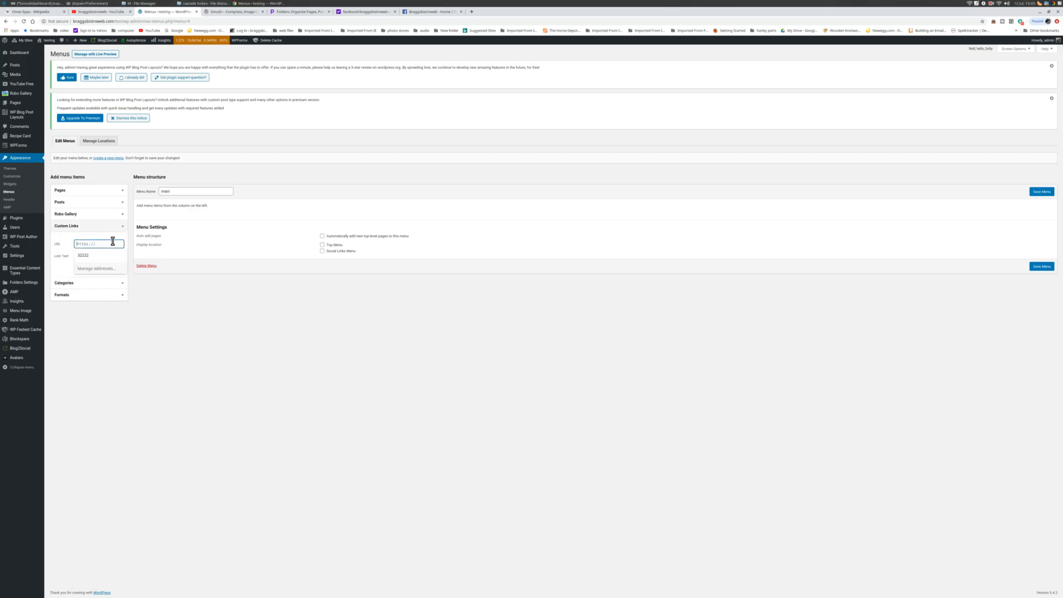
right_click(112, 242)
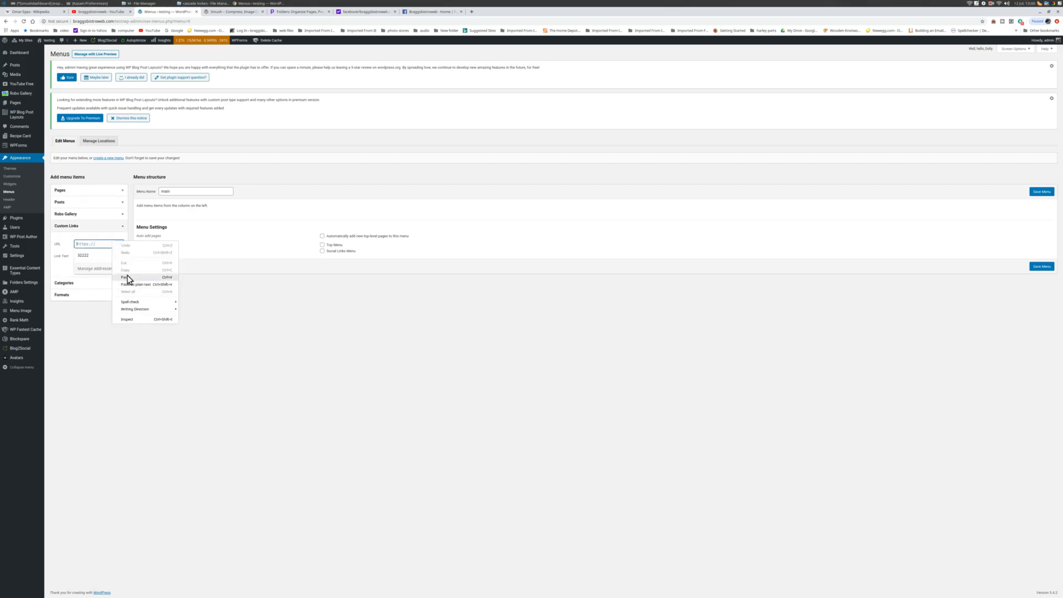
left_click(125, 277)
left_click(99, 255)
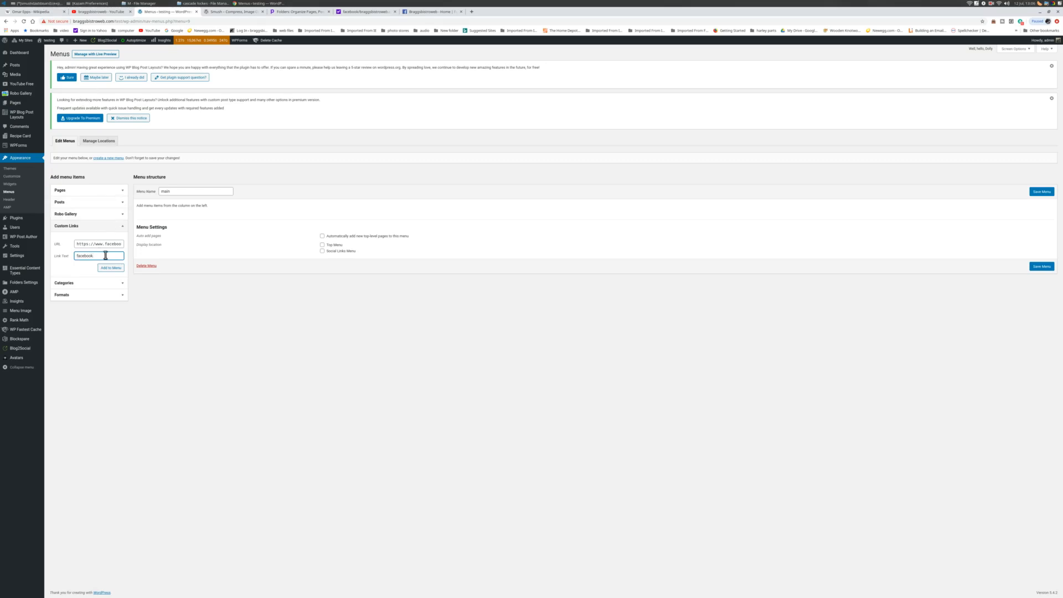
left_click(106, 270)
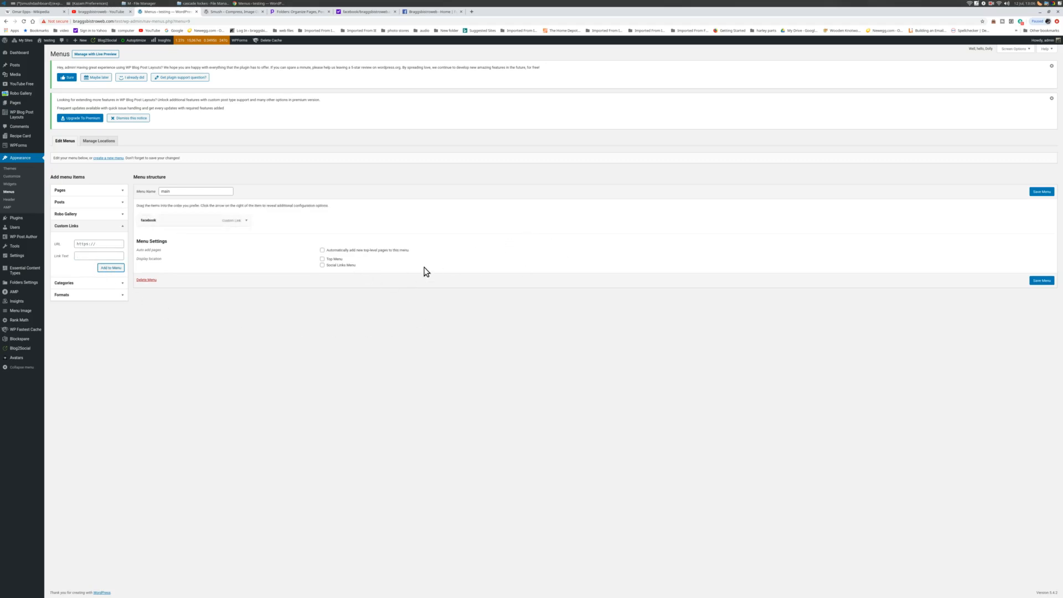
Step: Assign the main menu to the Top Menu location and enable automatically adding new top-level pages
left_click(322, 259)
left_click(323, 260)
left_click(322, 250)
Step: Copy the YouTube channel URL from the sticky note and add it to the menu as a custom link labelled "youtube"
left_click(977, 5)
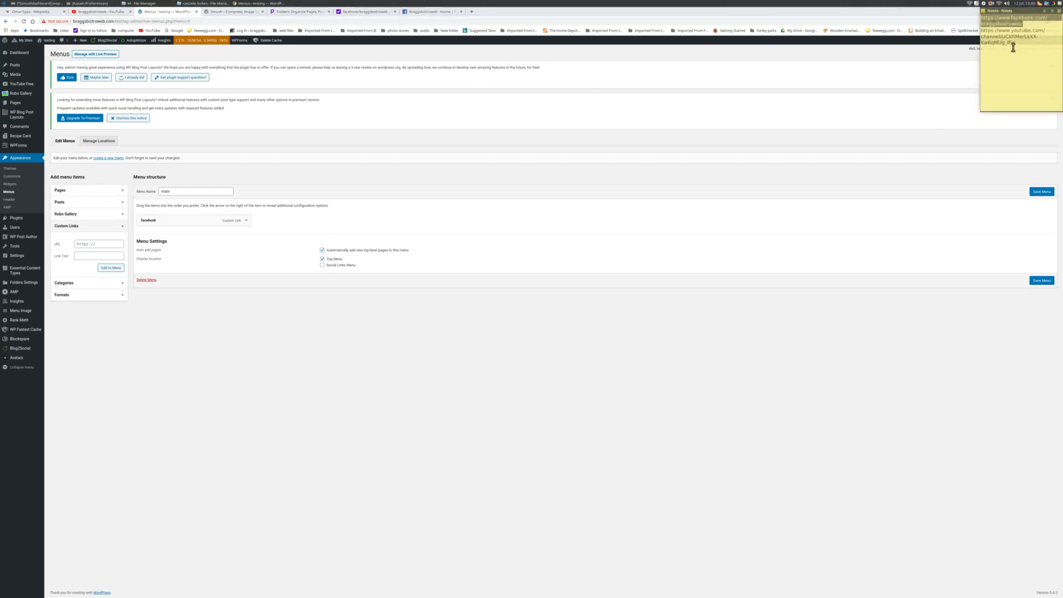
left_click_drag(982, 32, 1045, 43)
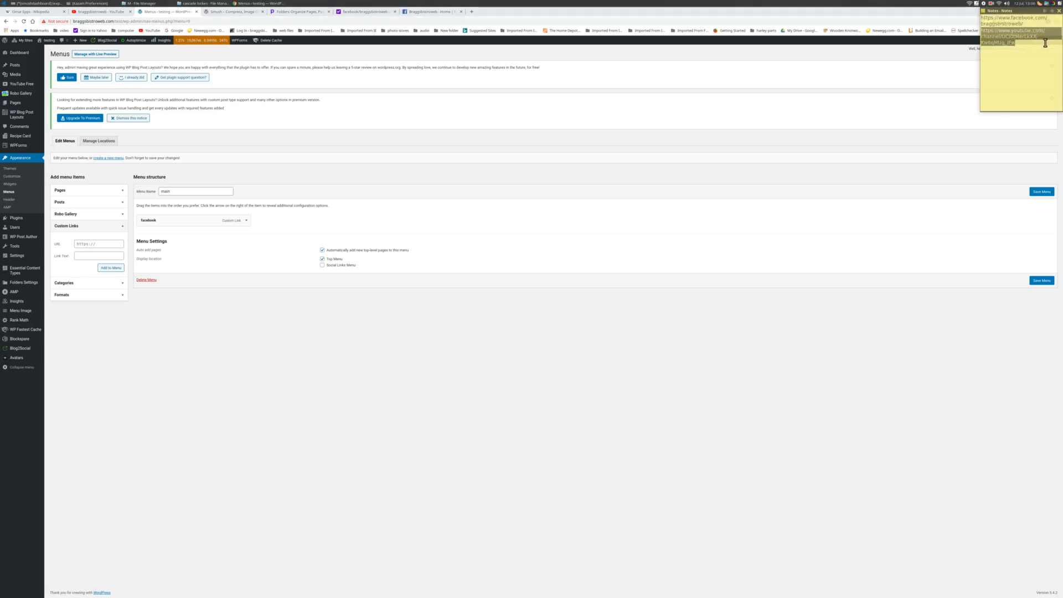
right_click(1033, 31)
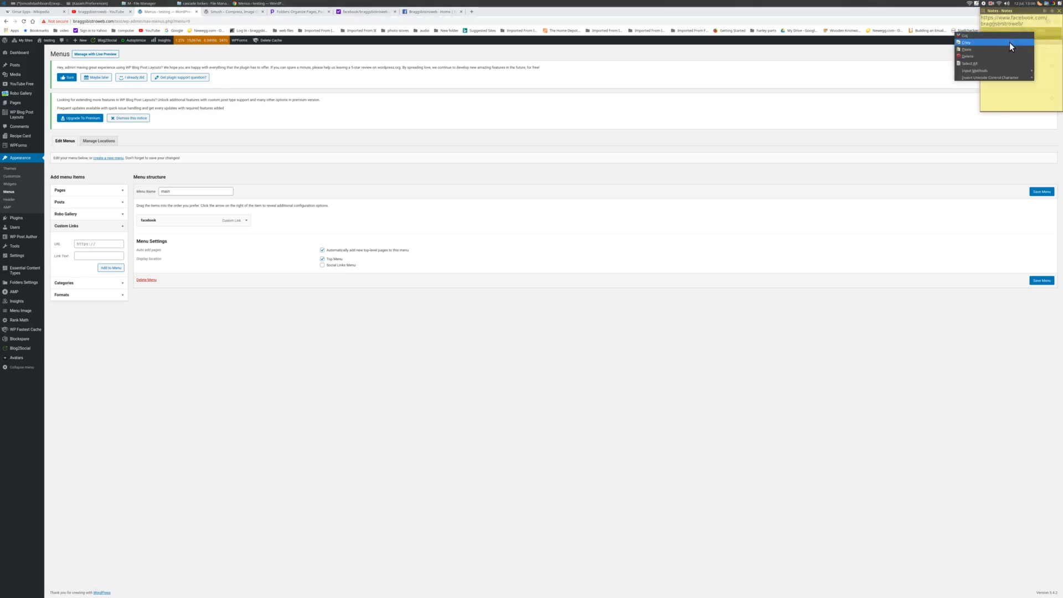
left_click(1009, 42)
left_click(115, 244)
right_click(115, 244)
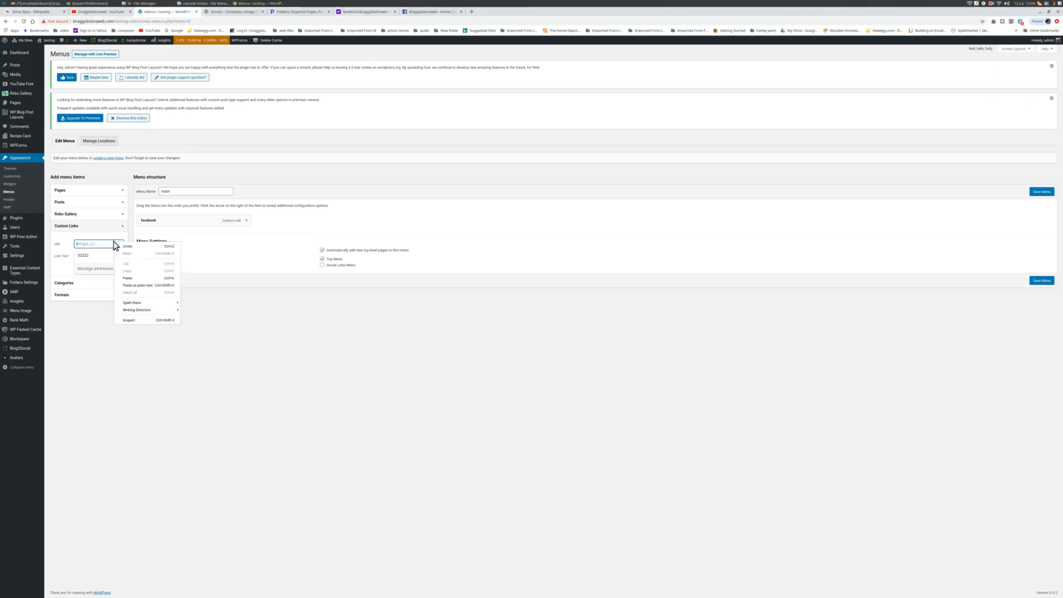
left_click(127, 277)
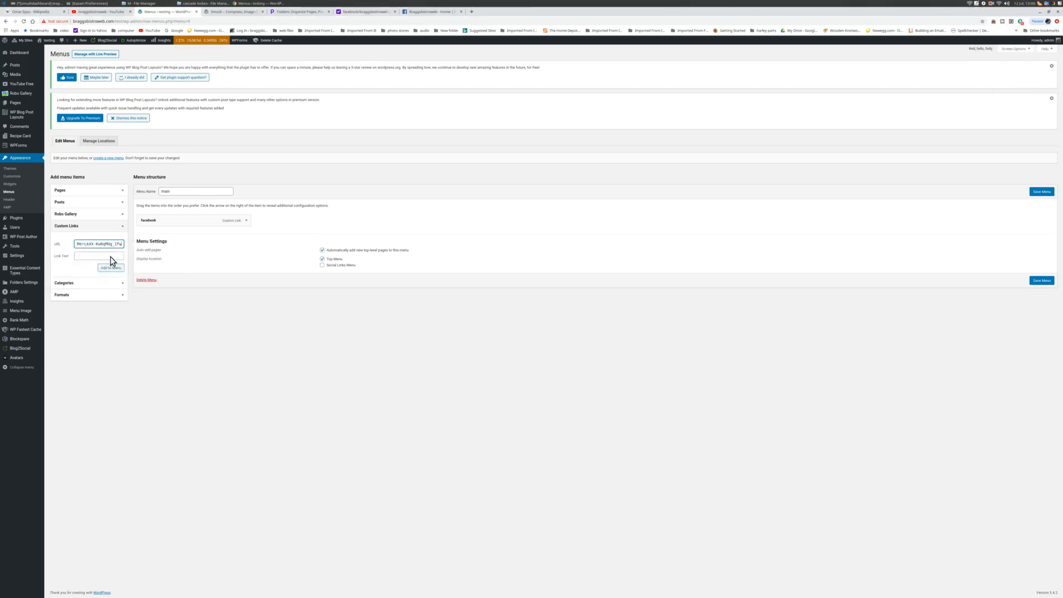
left_click(108, 256)
left_click(114, 268)
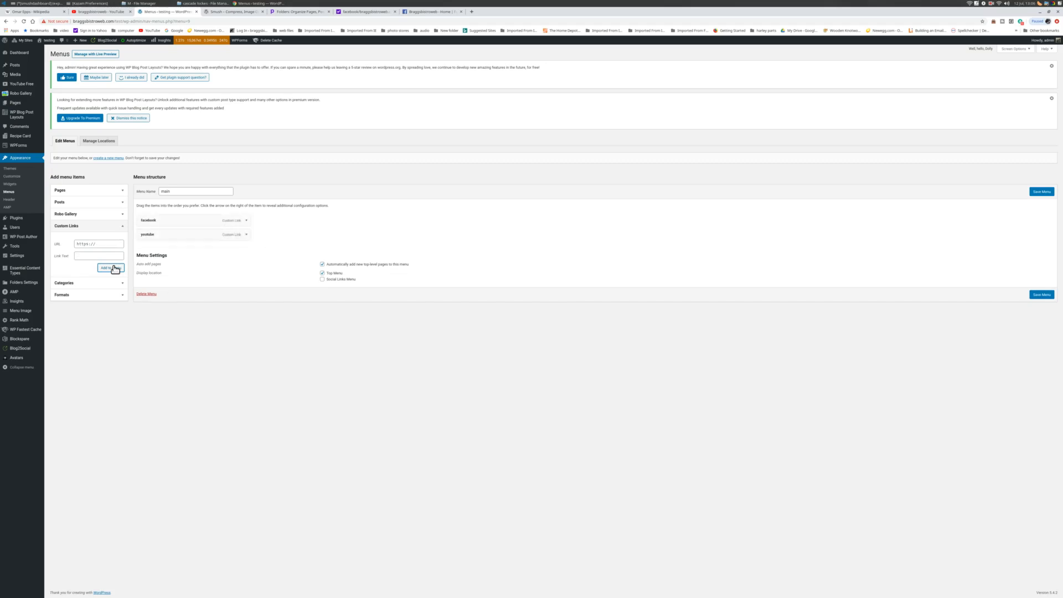
Step: Hide the facebook menu item's title and set the blue Facebook icon from the media library as its menu image
left_click(247, 220)
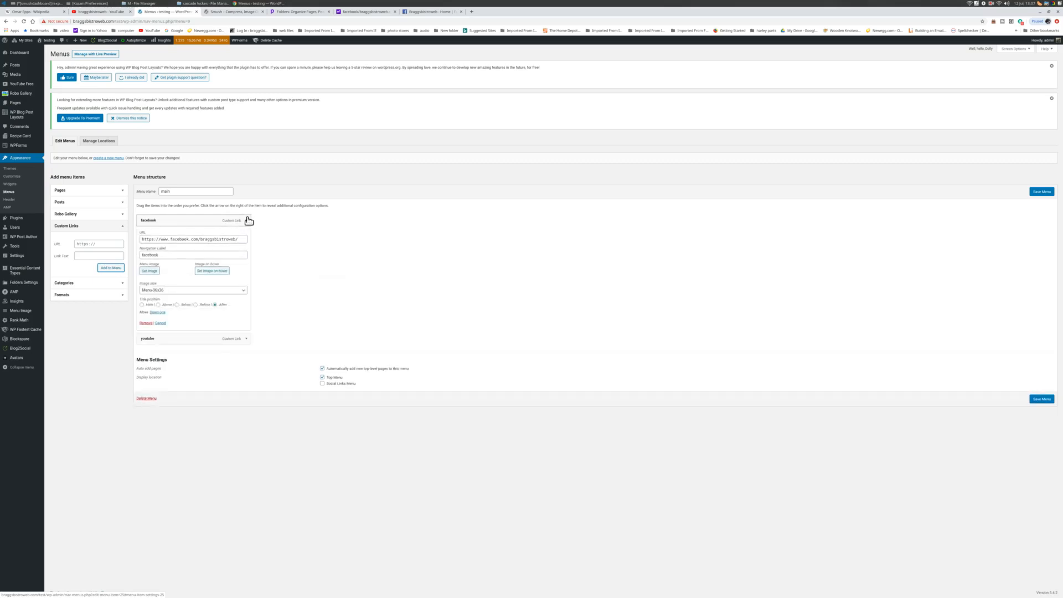
left_click(142, 304)
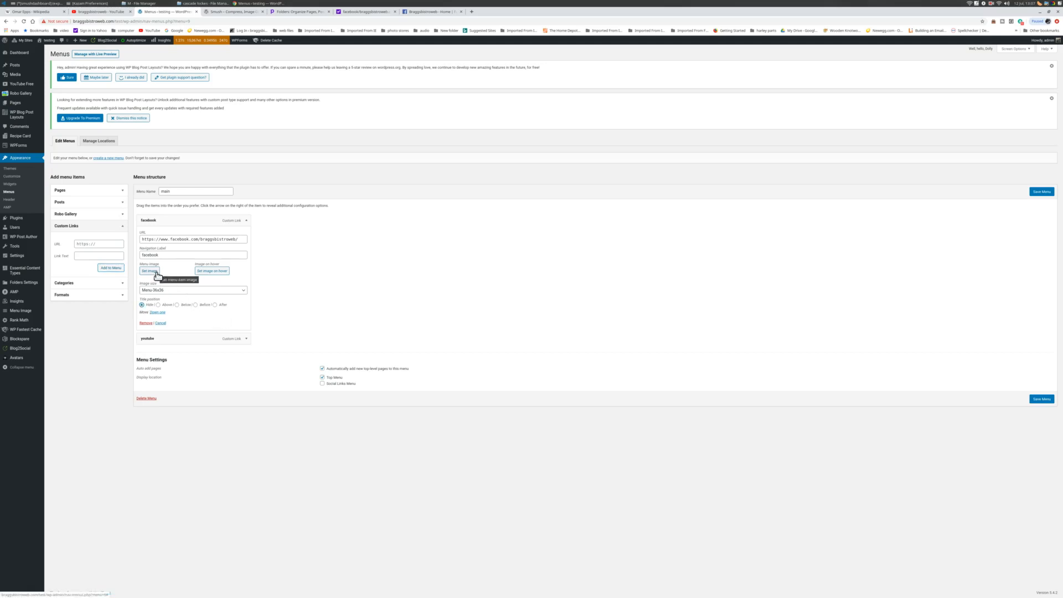
left_click(150, 271)
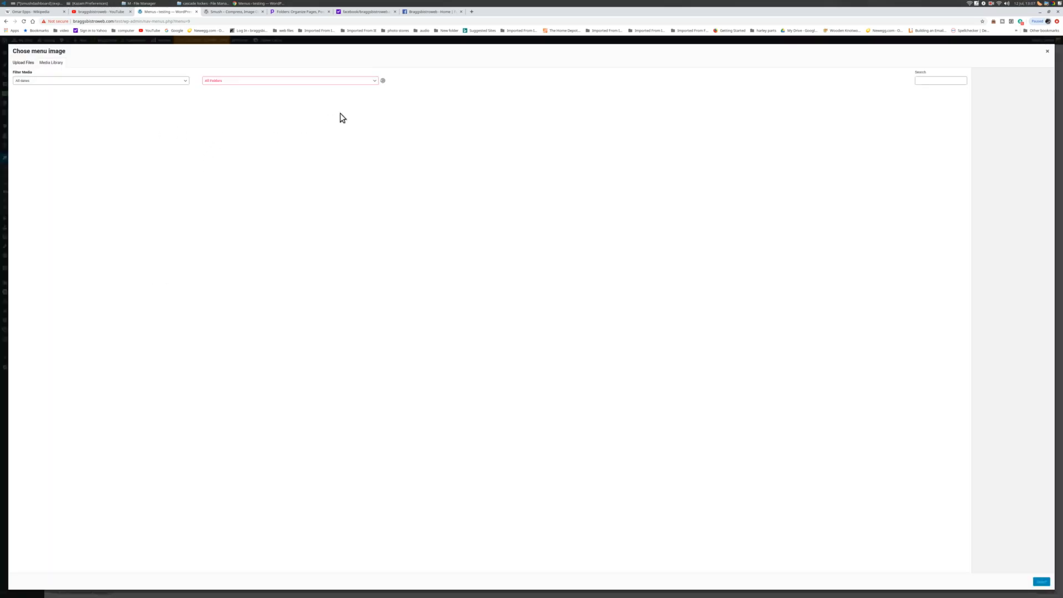
left_click(374, 81)
left_click(375, 83)
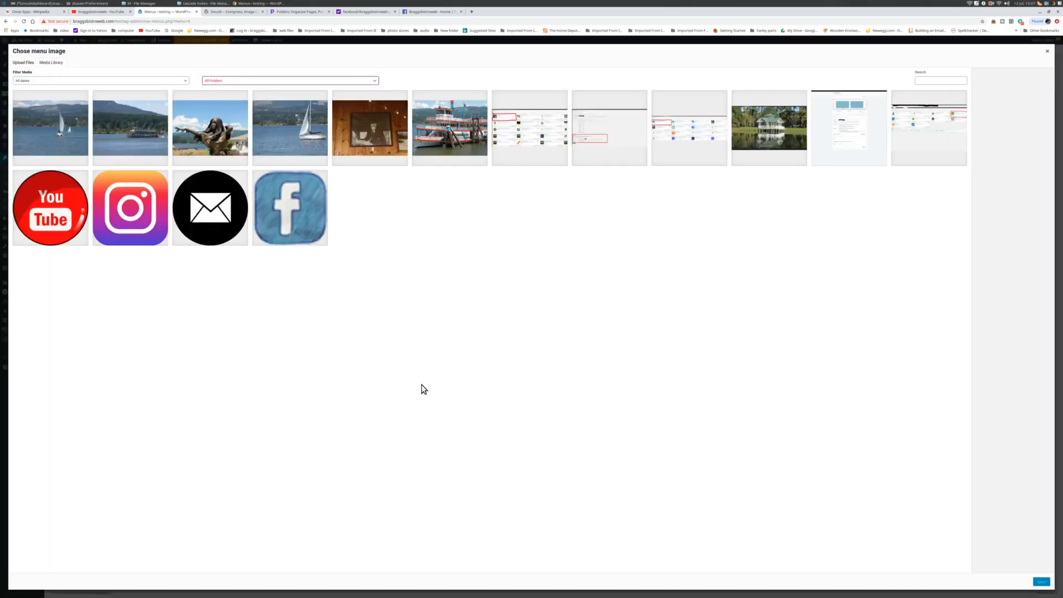
left_click(278, 200)
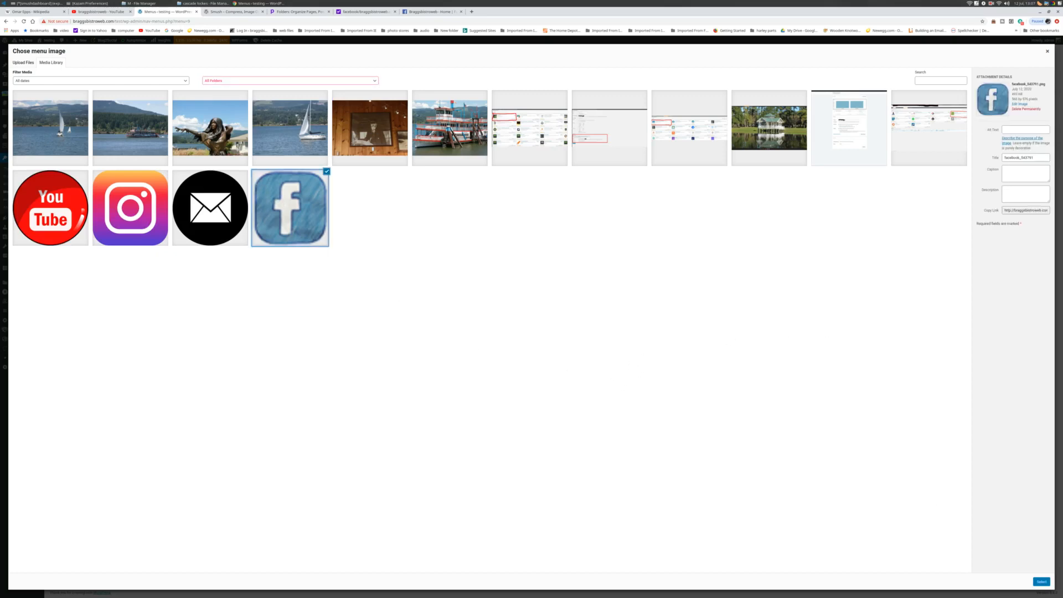
left_click(1043, 582)
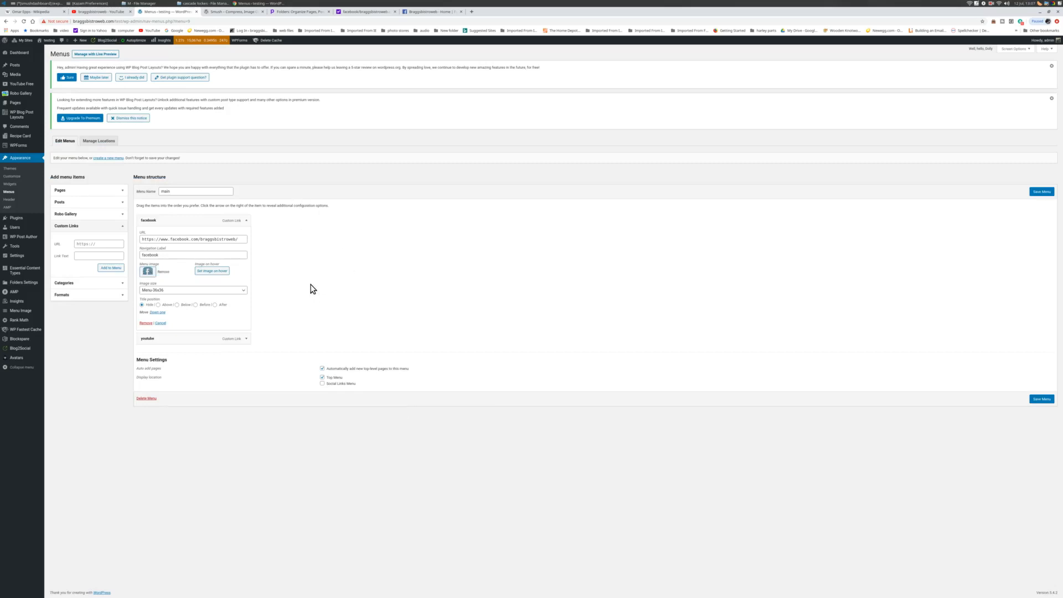
Step: Set the red YouTube icon as the youtube menu item's image and hide its title
left_click(247, 343)
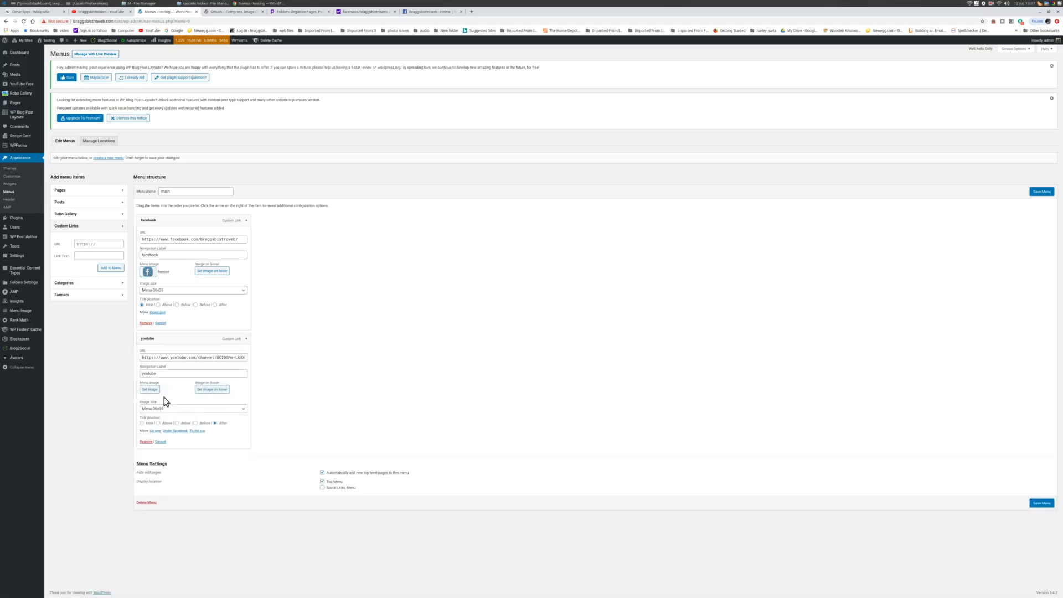
left_click(149, 389)
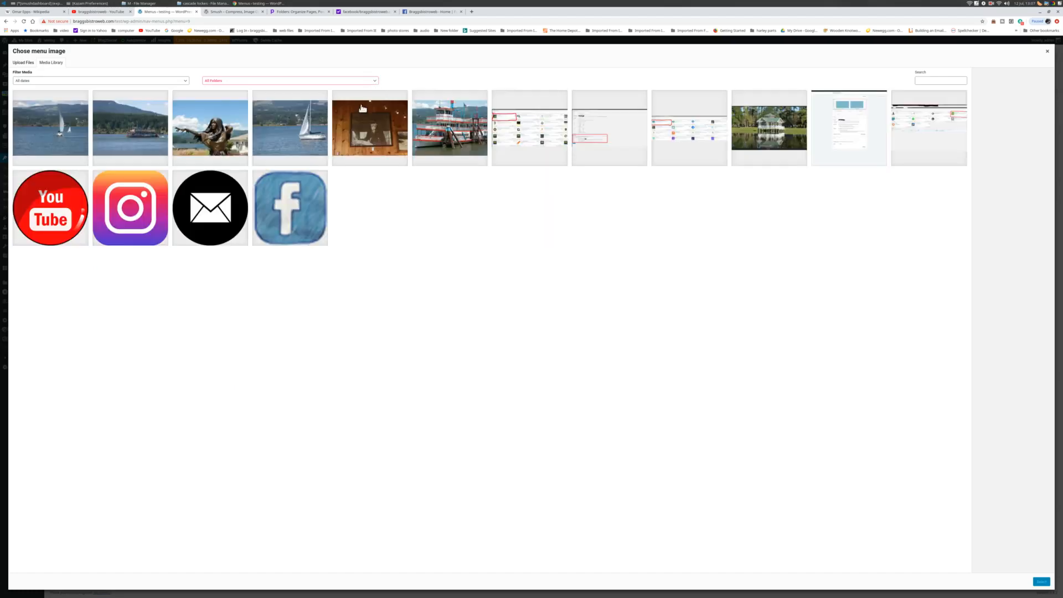
left_click(46, 203)
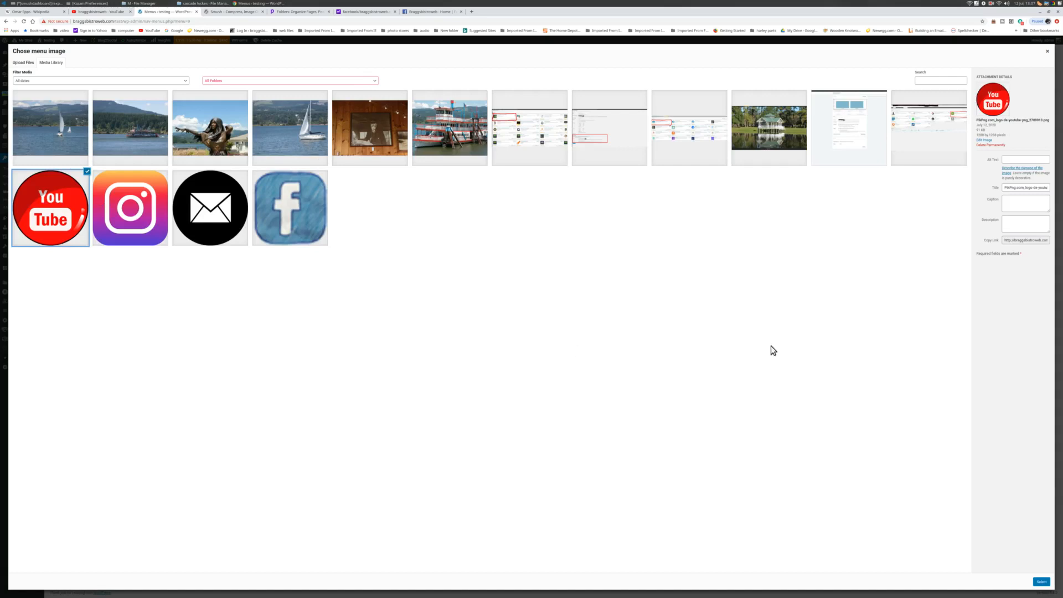
left_click(1042, 581)
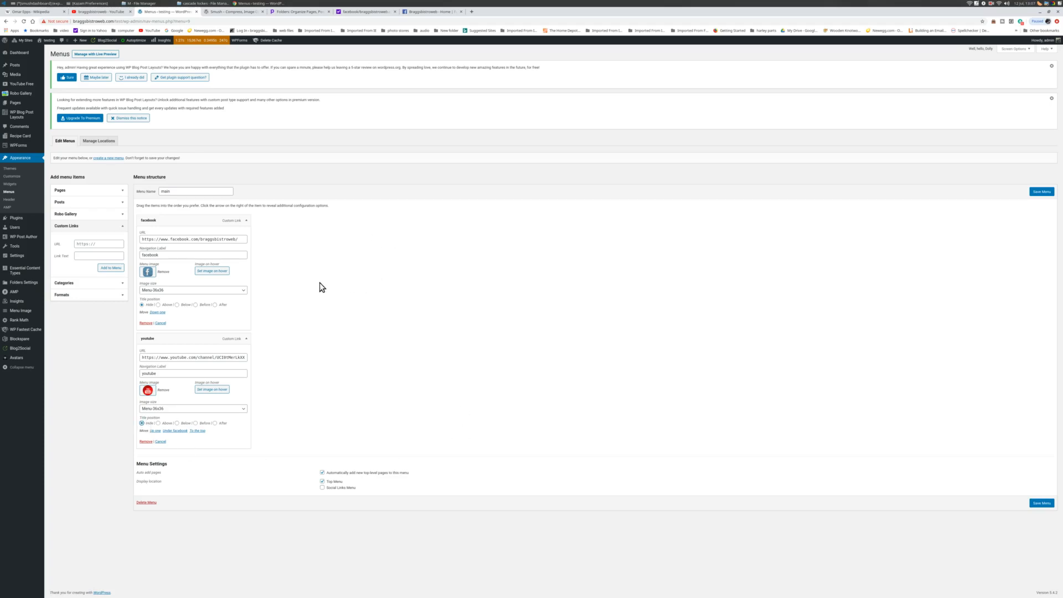
Step: Select the Sample Page and the Hello world! post as candidate menu items
left_click(121, 193)
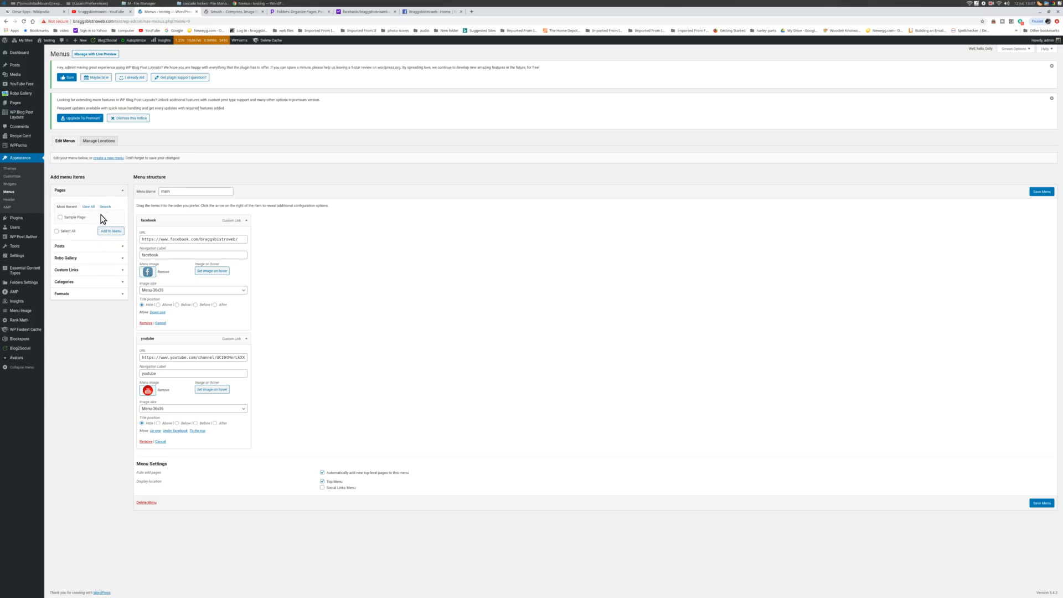
left_click(123, 249)
left_click(60, 229)
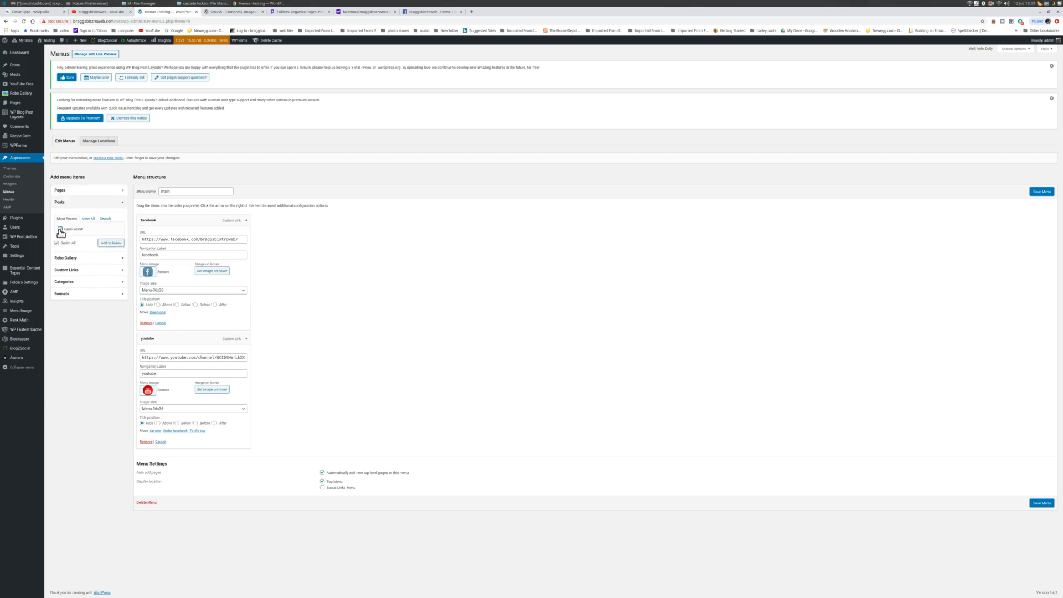
Step: Check the Robo Gallery, Categories and Formats sources for menu items, and add the selected Sample Page to the main menu
left_click(124, 260)
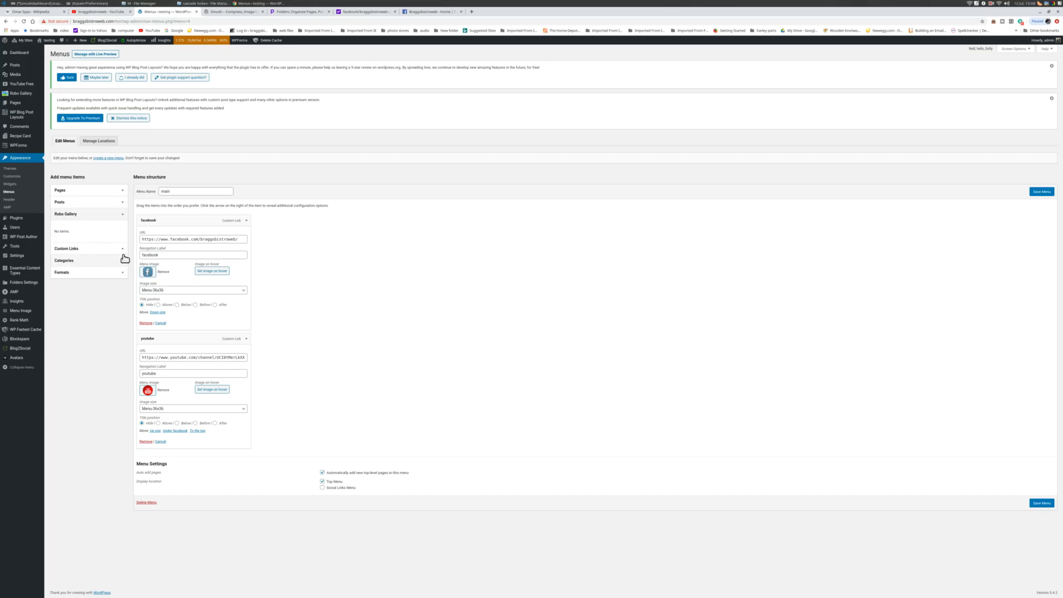
left_click(124, 261)
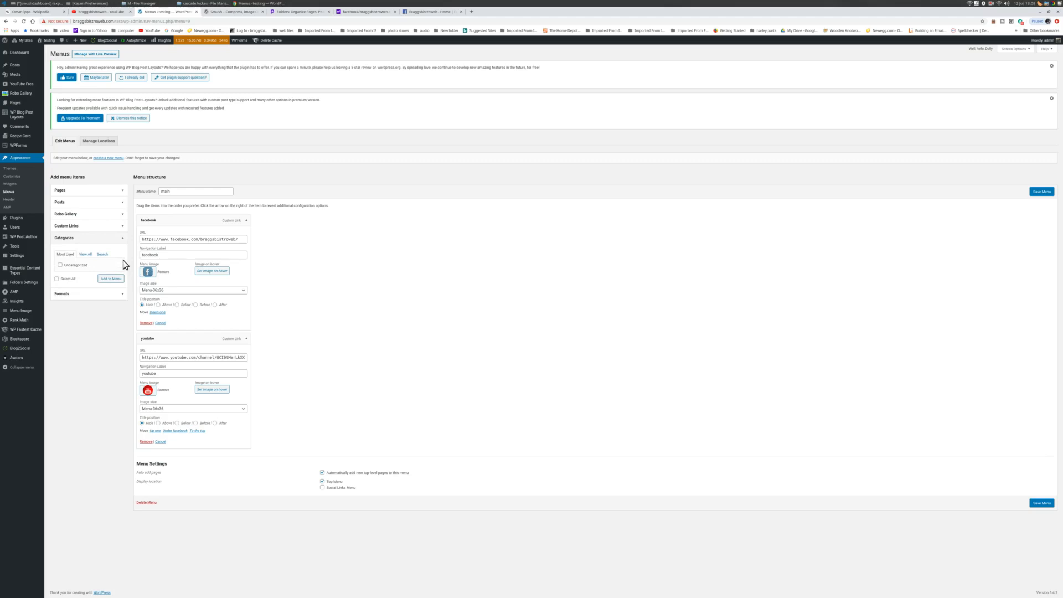
left_click(120, 293)
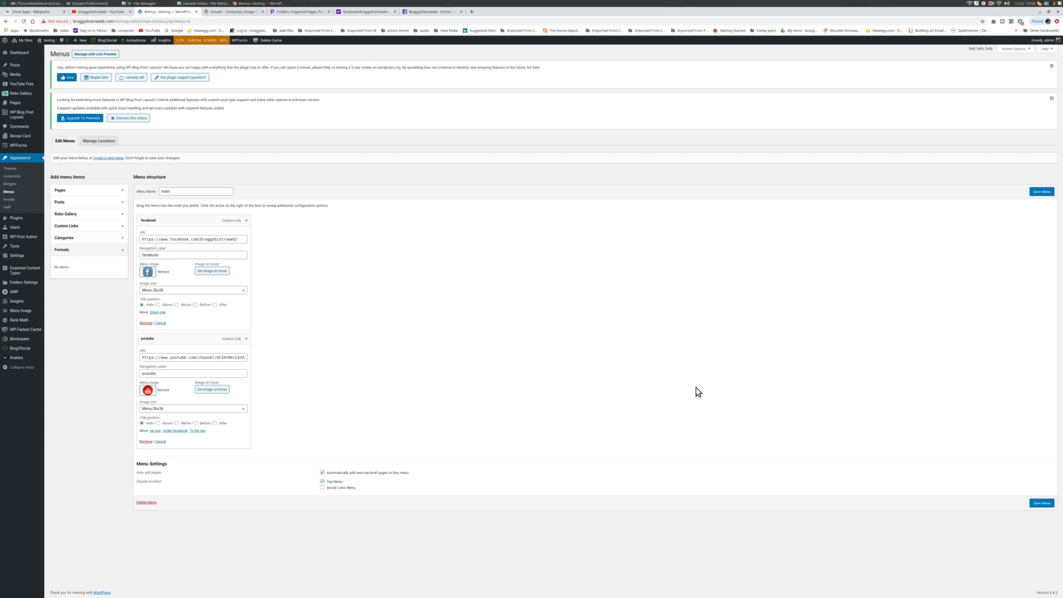
left_click(123, 191)
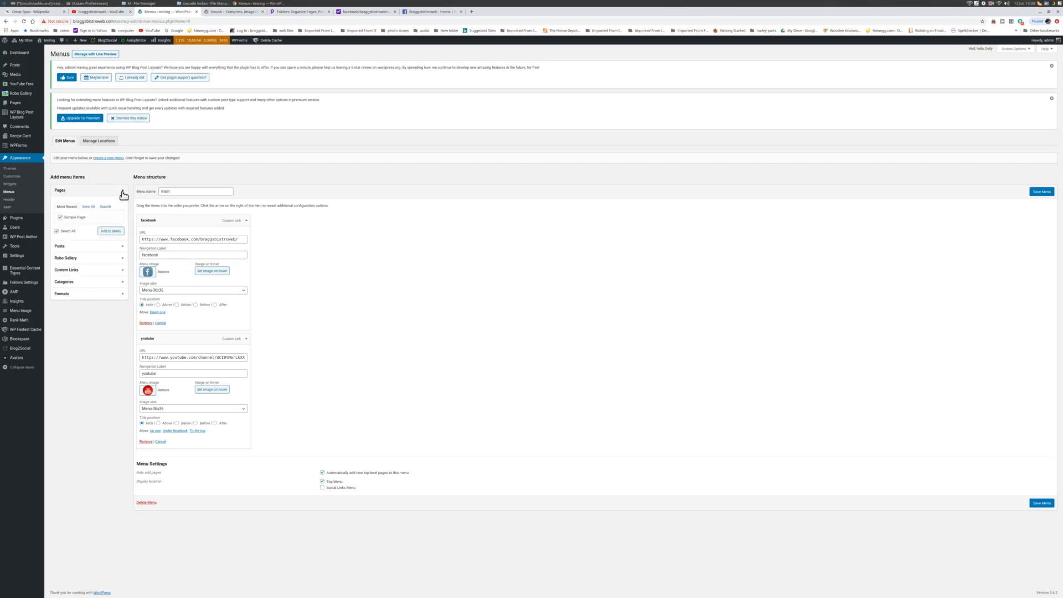
left_click(114, 232)
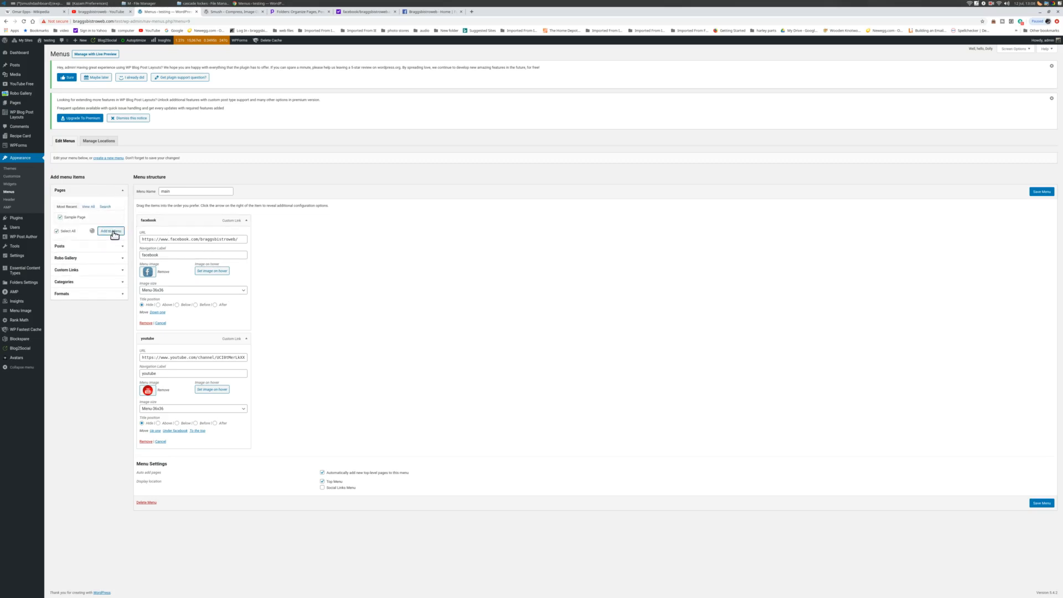
Step: Collapse the facebook and youtube items, move Sample Page above them in the main menu, and save the menu
left_click(247, 222)
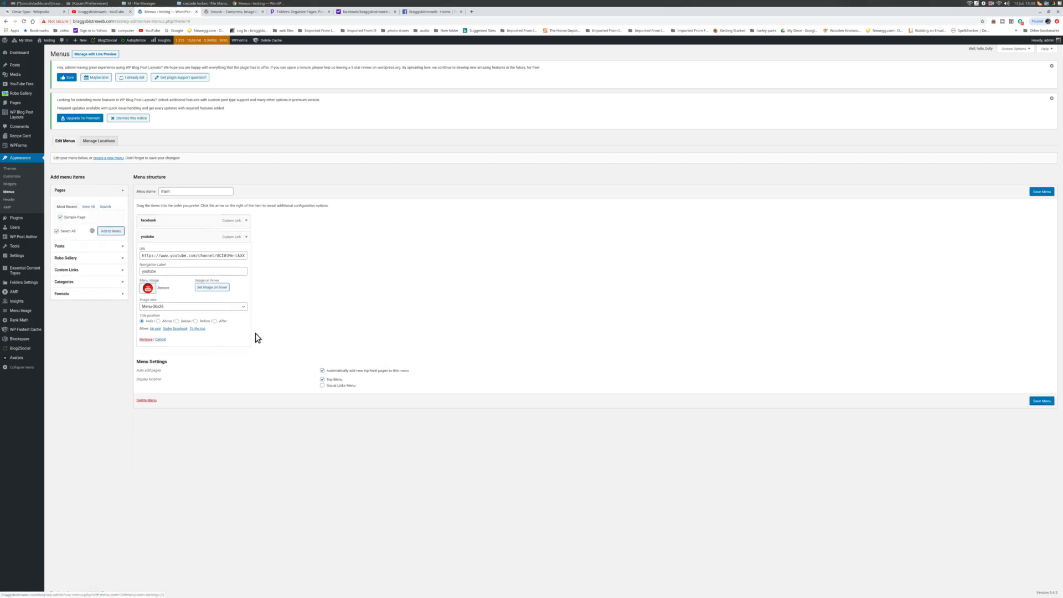
left_click(246, 234)
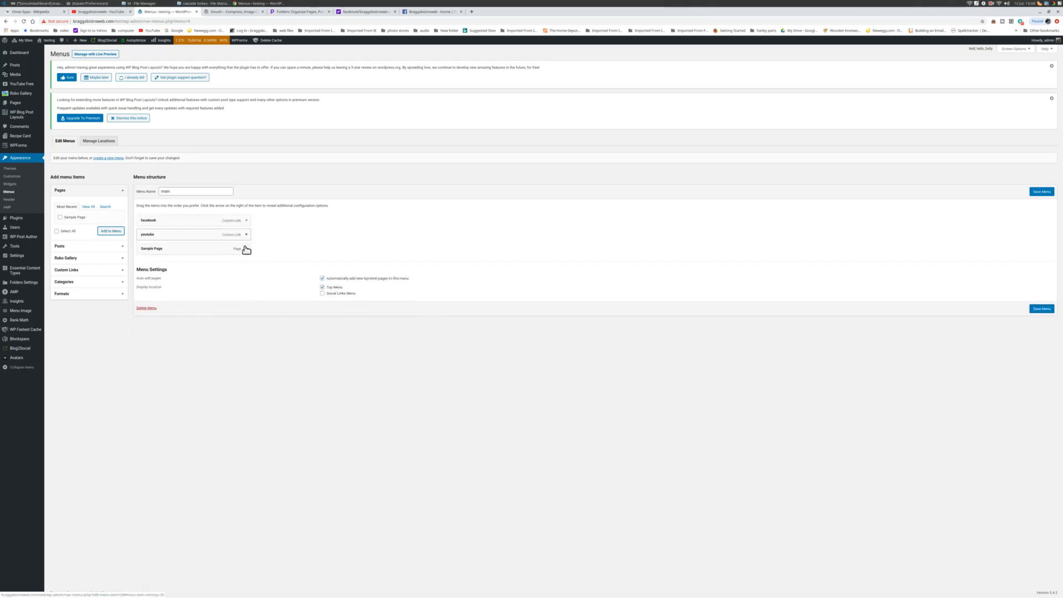
left_click_drag(199, 247, 199, 219)
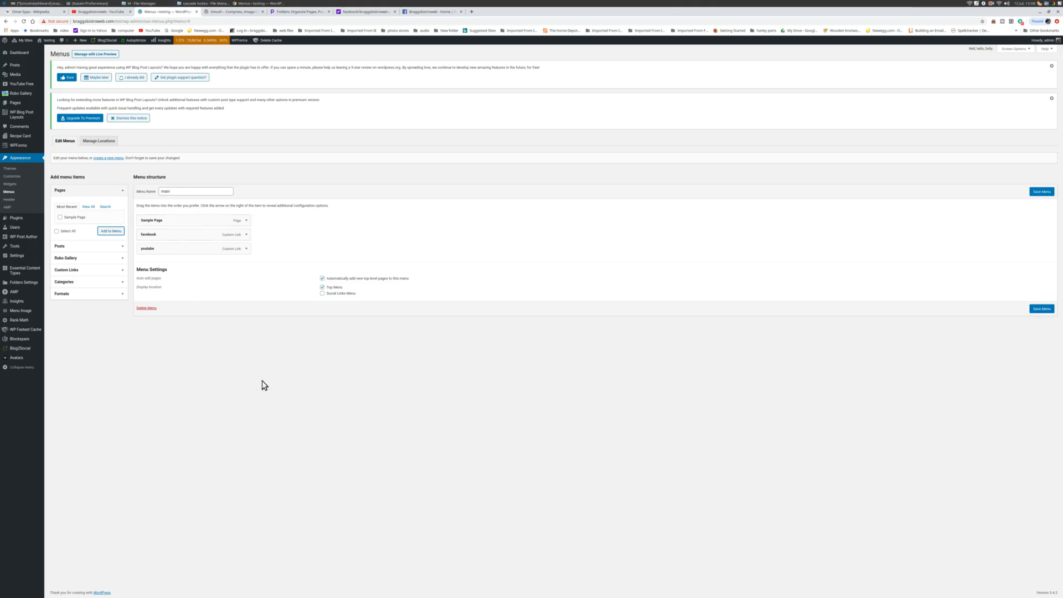
left_click(1034, 310)
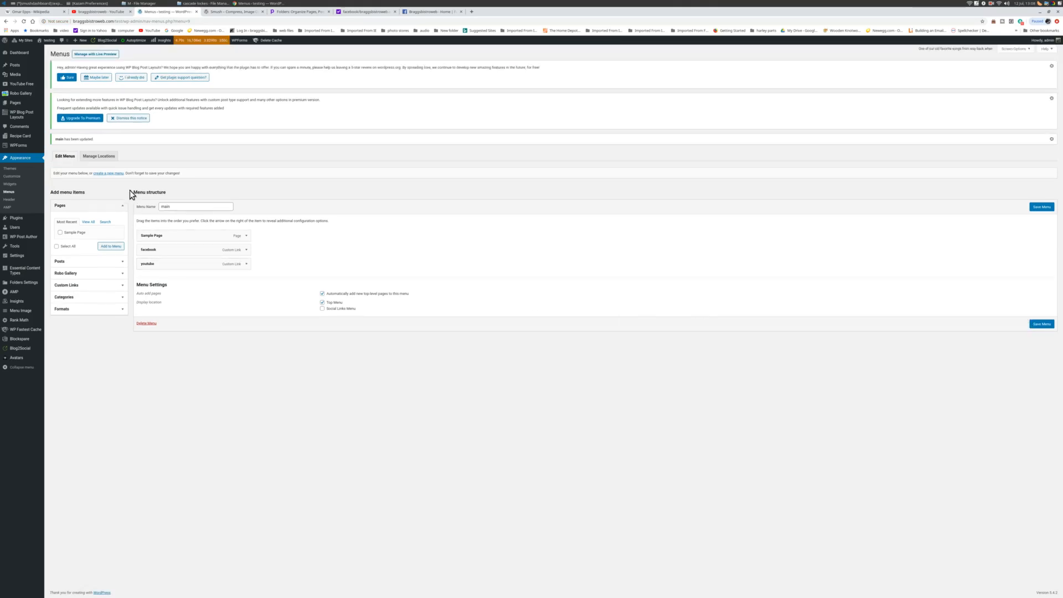
Step: Visit the testing site's front page and examine the navigation menu beneath the header image
mouse_move(47, 41)
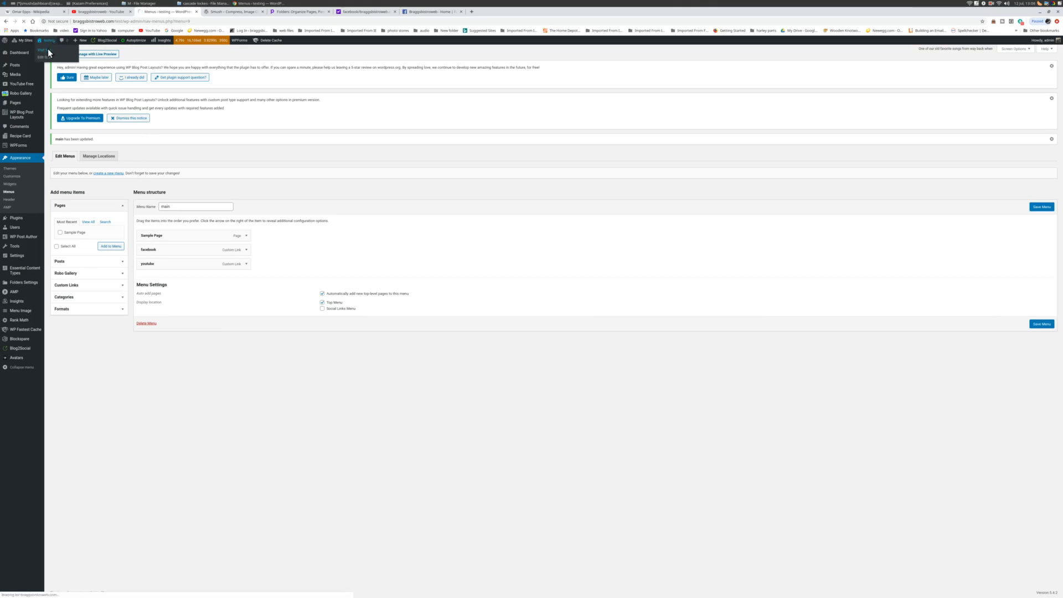
left_click(48, 51)
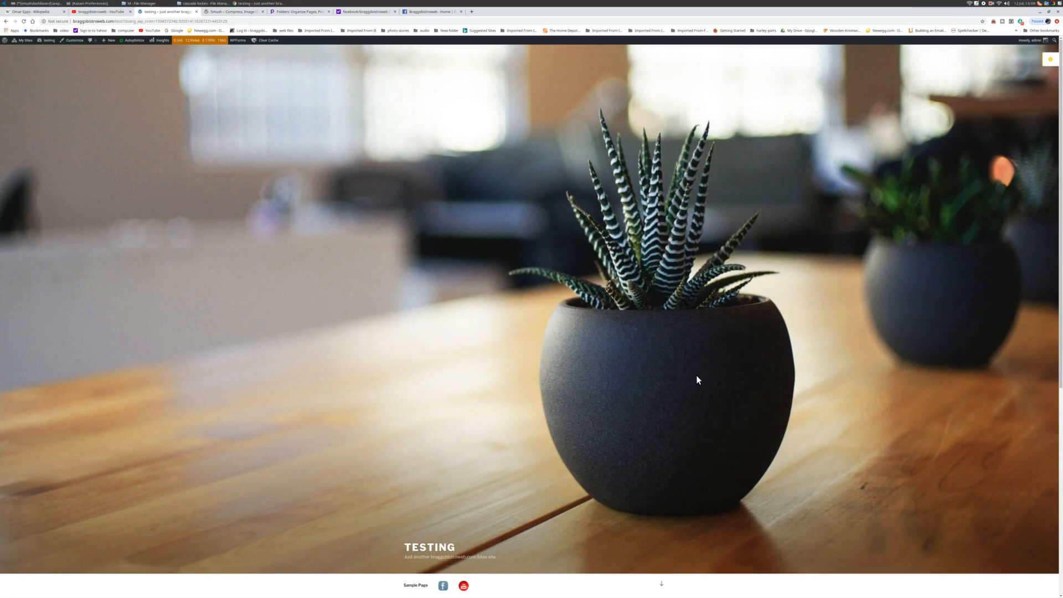
scroll(697, 378, "down", 3)
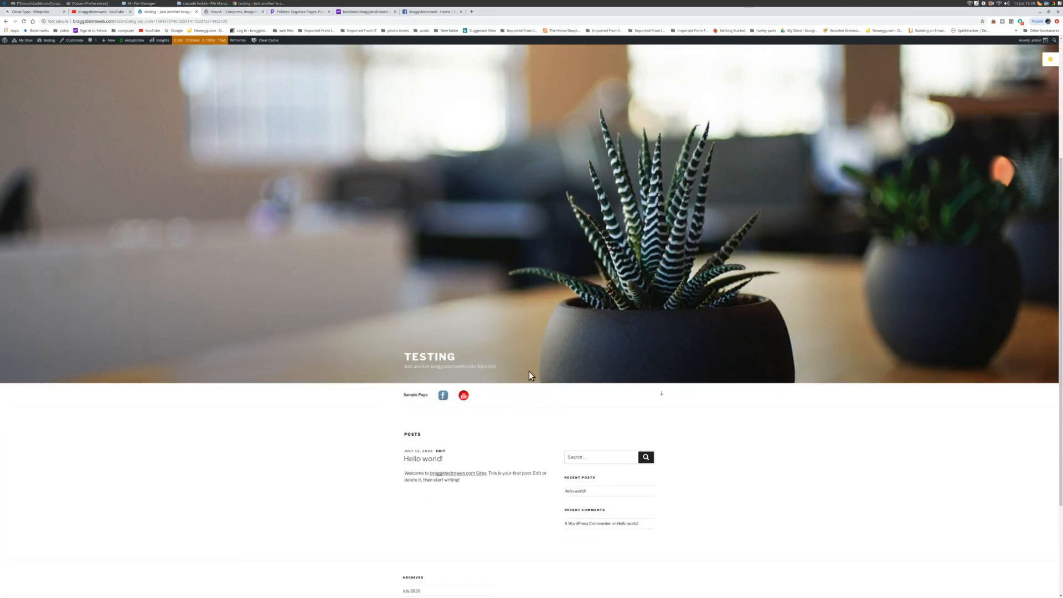
scroll(392, 281, "up", 3)
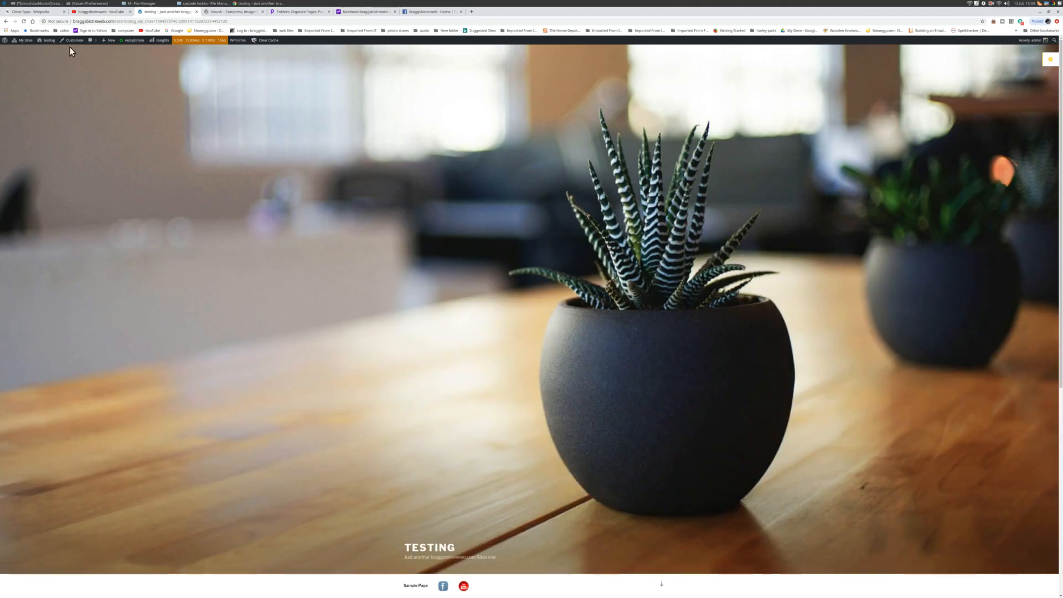
Step: Customize the testing site, look over its Site Identity settings, and open the Header Media settings
left_click(72, 40)
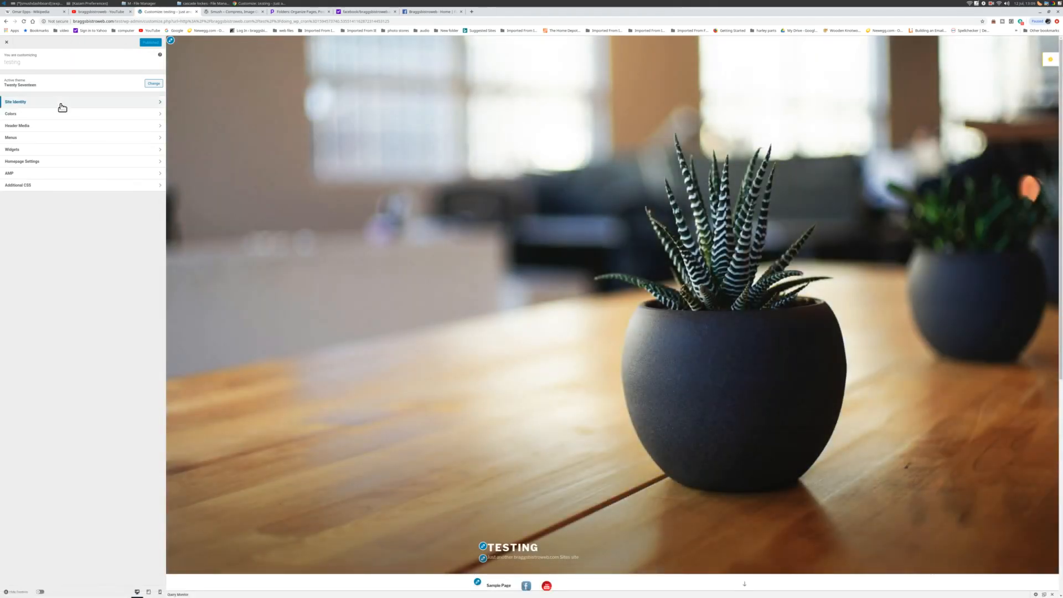
left_click(162, 104)
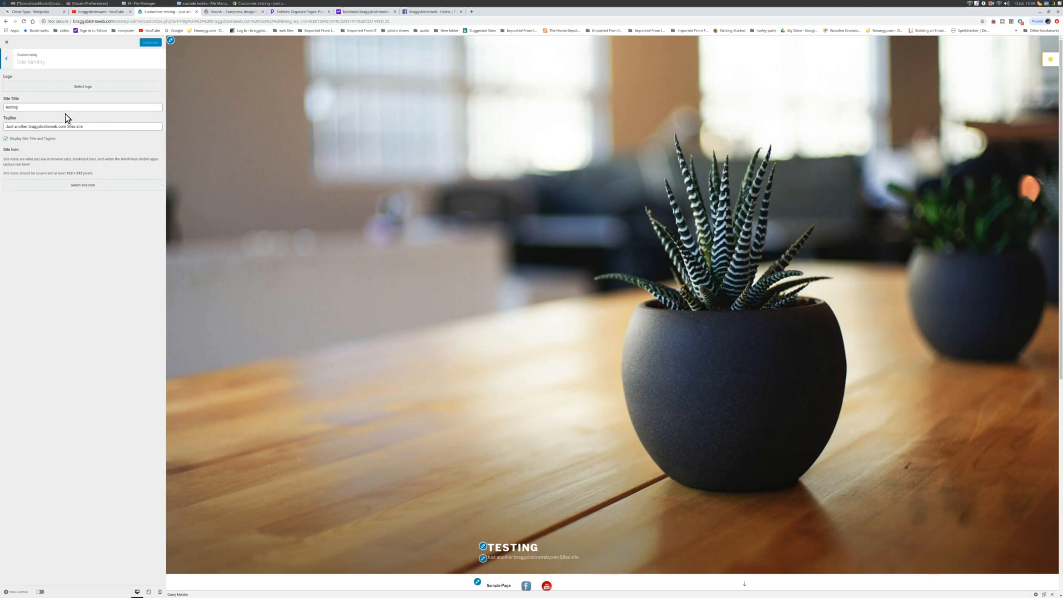
left_click(7, 59)
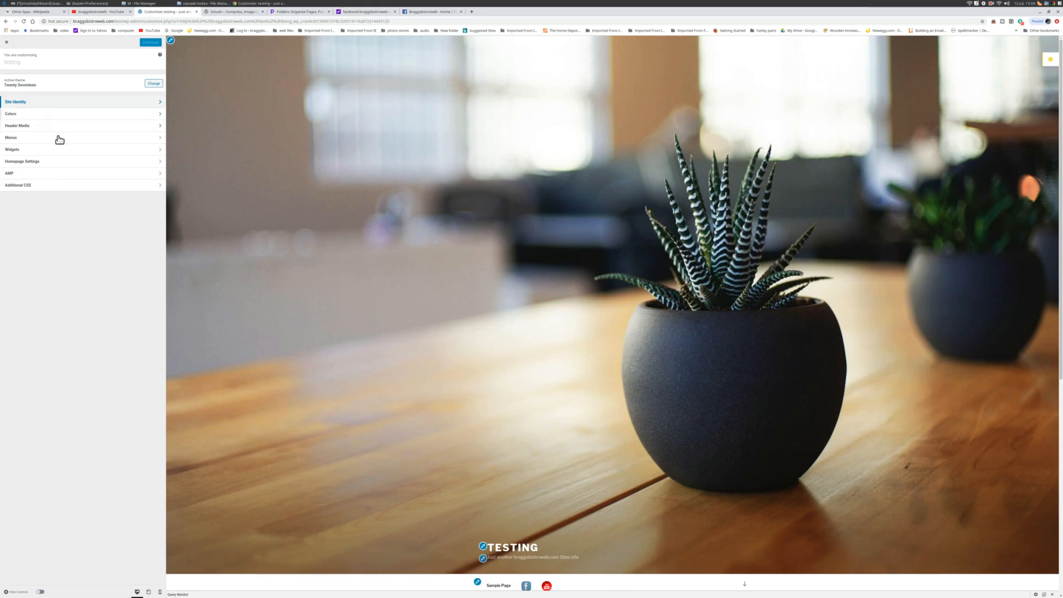
left_click(160, 128)
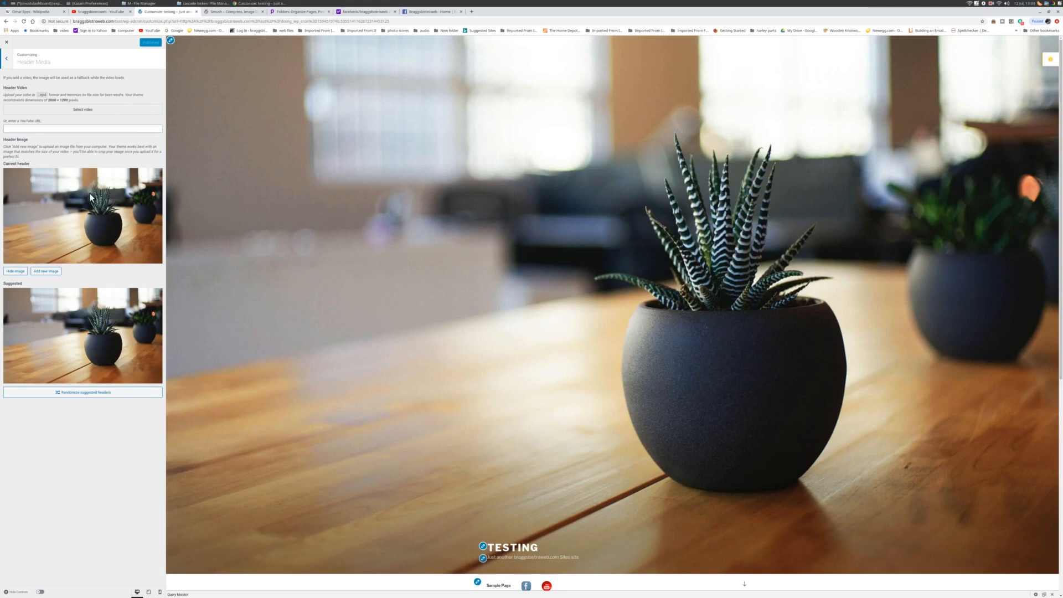
Step: Add the first sailboat photo from the page photos folder as the new header image, keeping the suggested crop
left_click(50, 271)
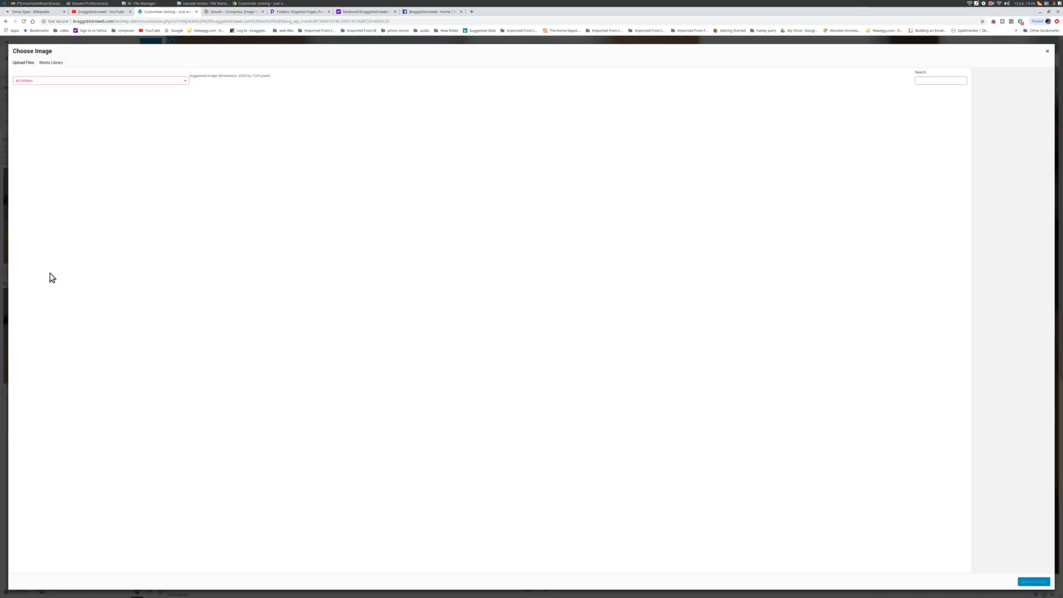
left_click(185, 82)
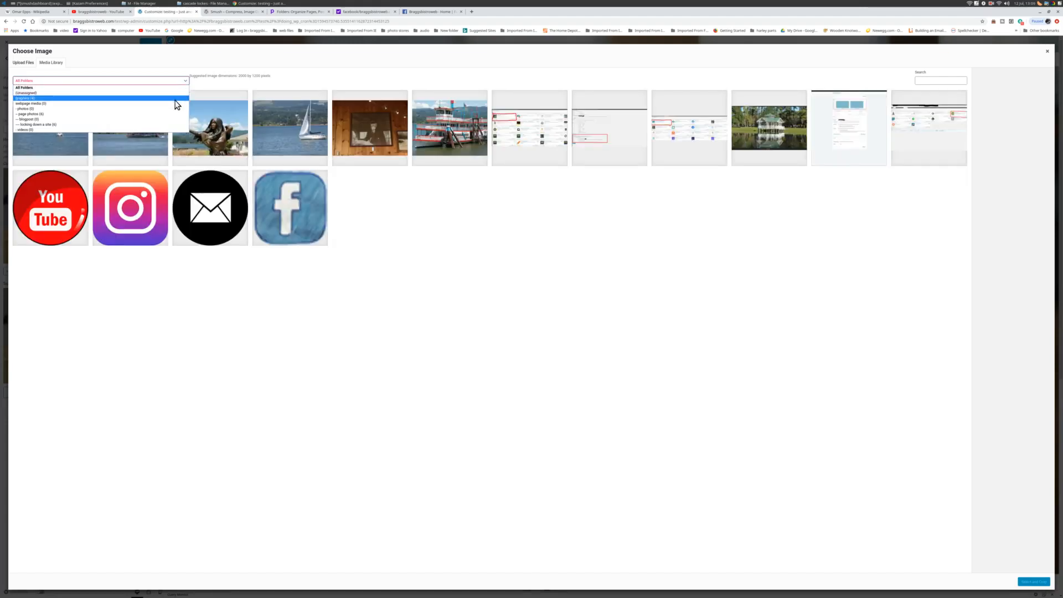
left_click(176, 104)
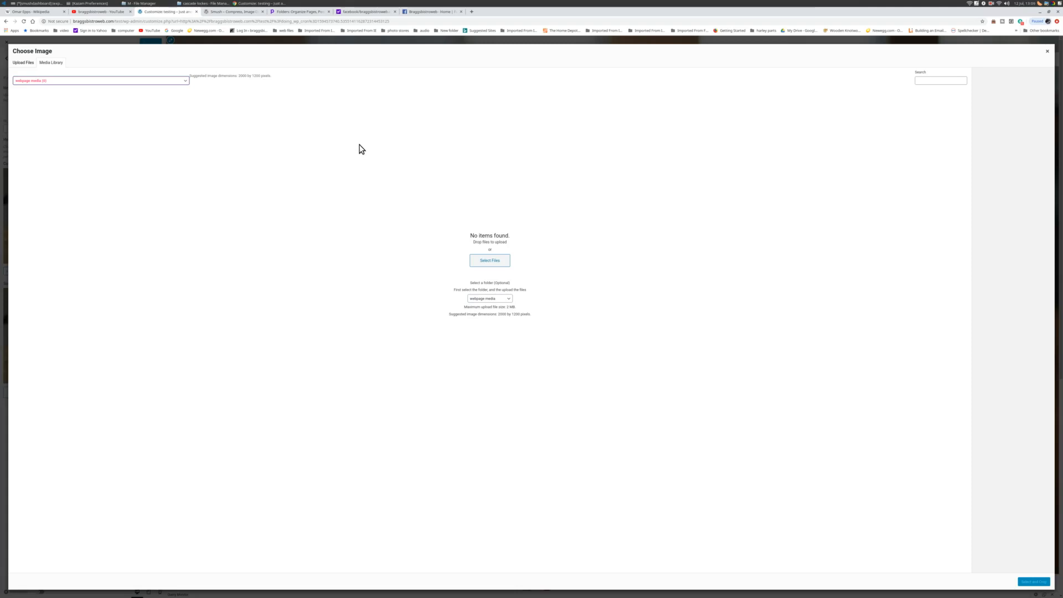
left_click(185, 80)
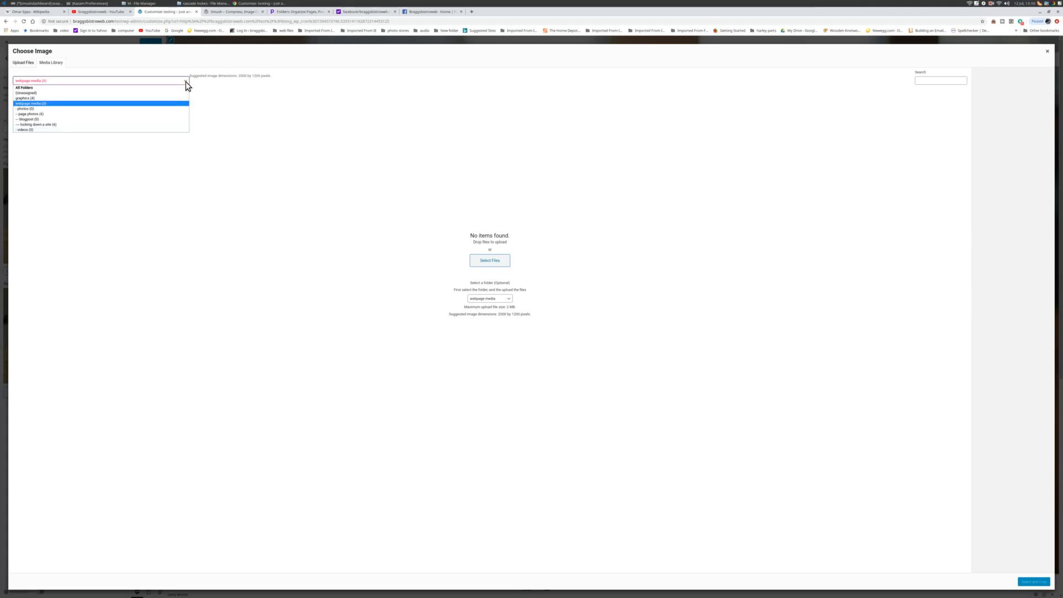
left_click(173, 114)
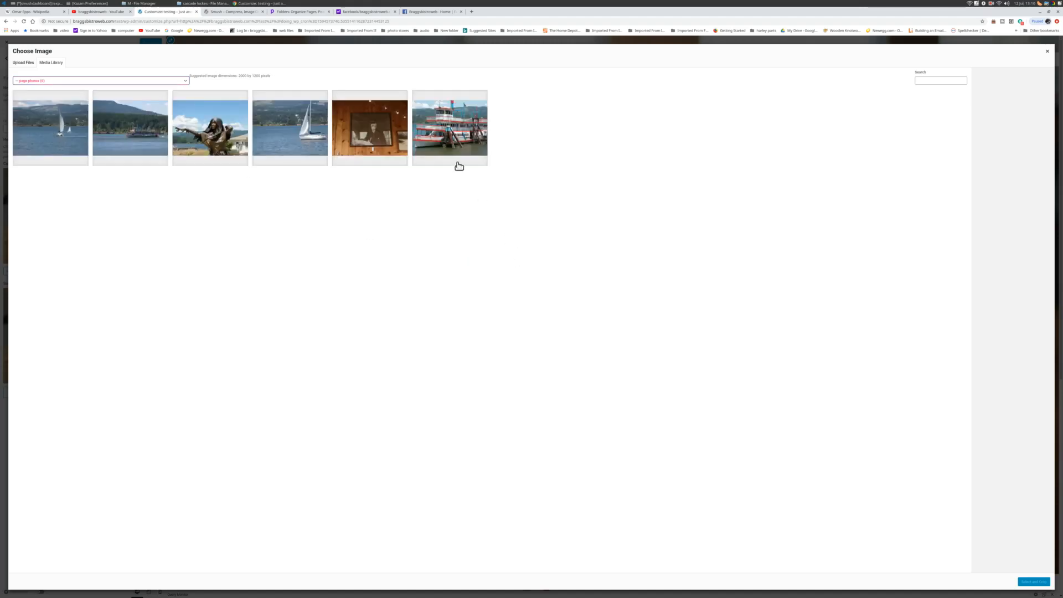
left_click(49, 126)
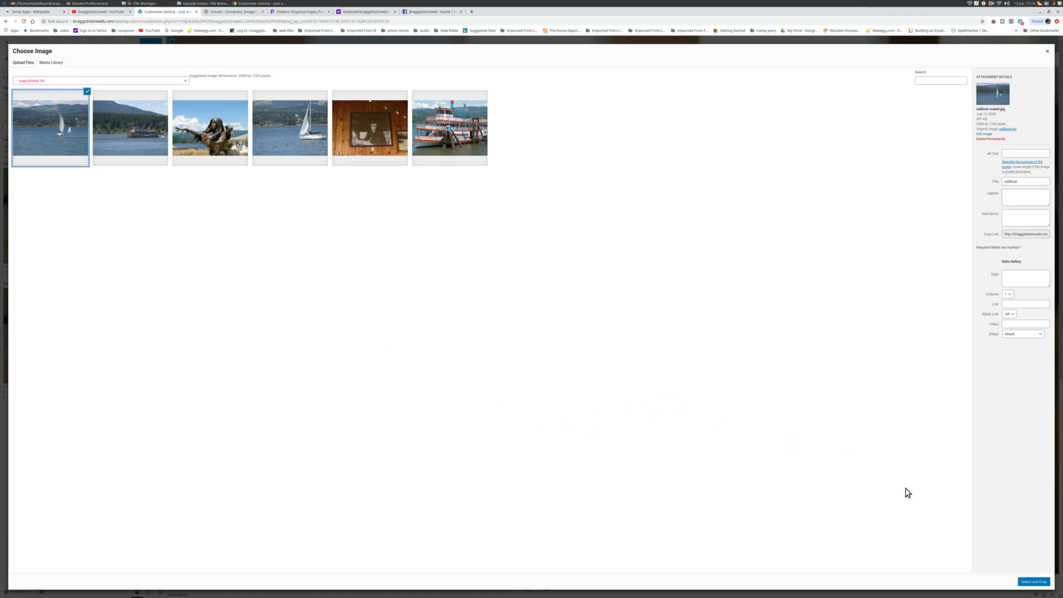
left_click(1037, 581)
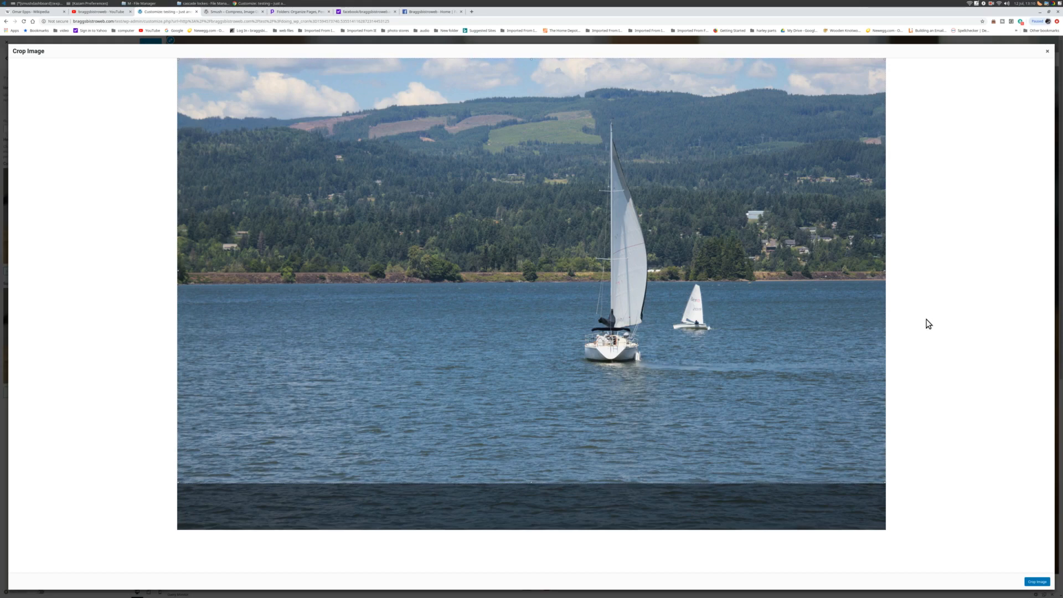
left_click(1030, 583)
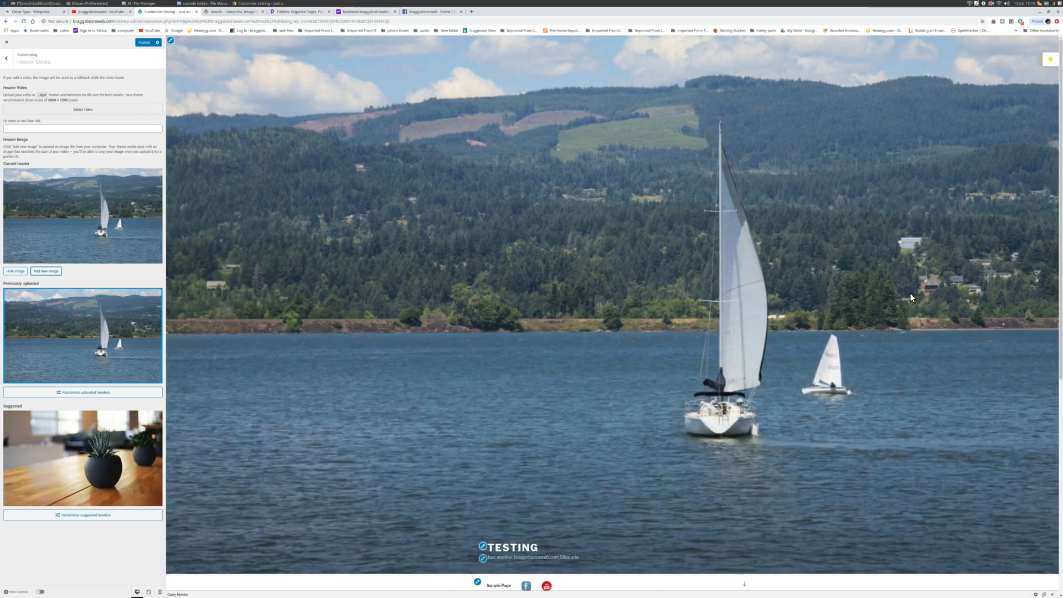
Step: Examine the reported image size issues for the new header and look through the page preview
left_click(1050, 60)
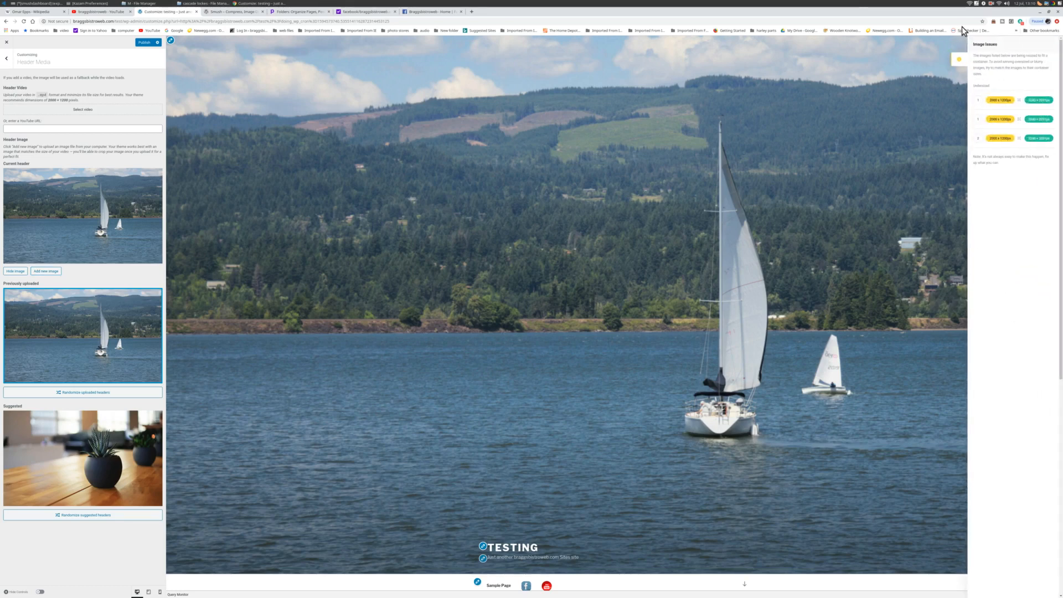
mouse_move(996, 99)
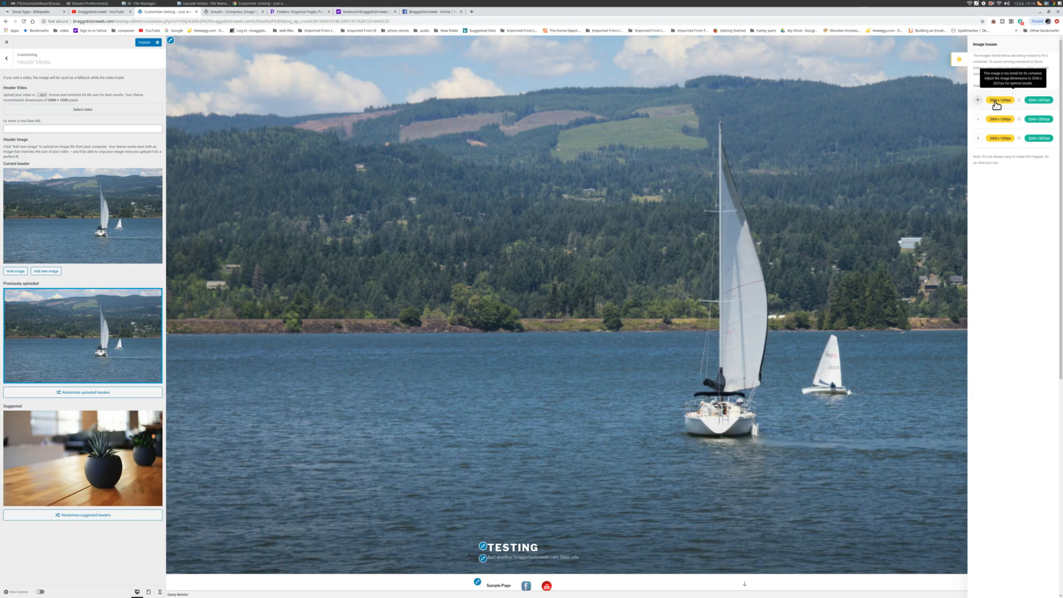
mouse_move(991, 120)
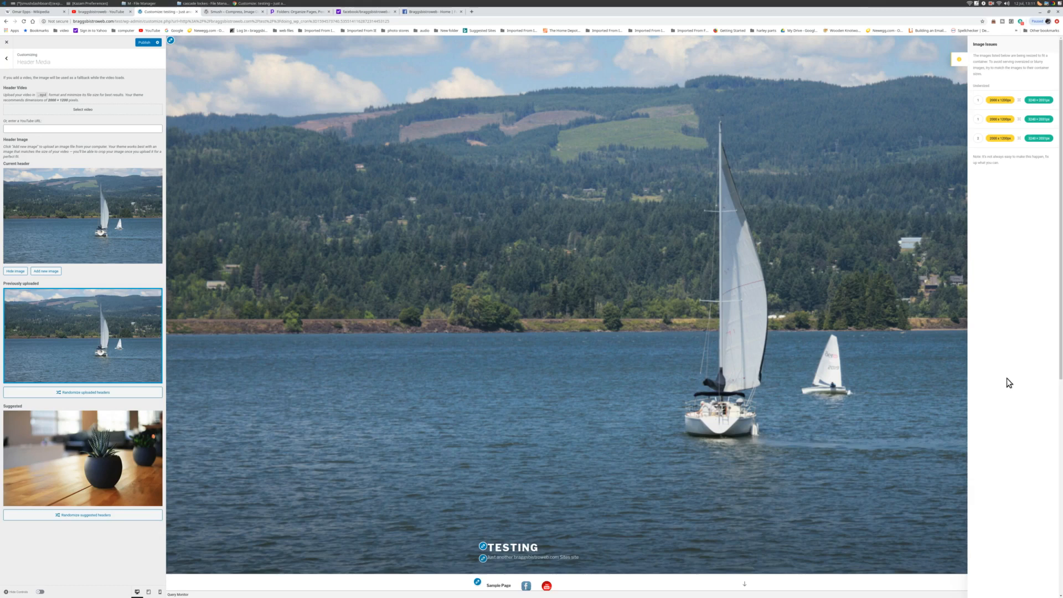
scroll(998, 384, "down", 7)
scroll(994, 382, "up", 7)
Step: Publish the header image change, look through the page preview, and close the Customizer
left_click(148, 44)
scroll(669, 241, "down", 5)
scroll(669, 223, "up", 5)
left_click(7, 44)
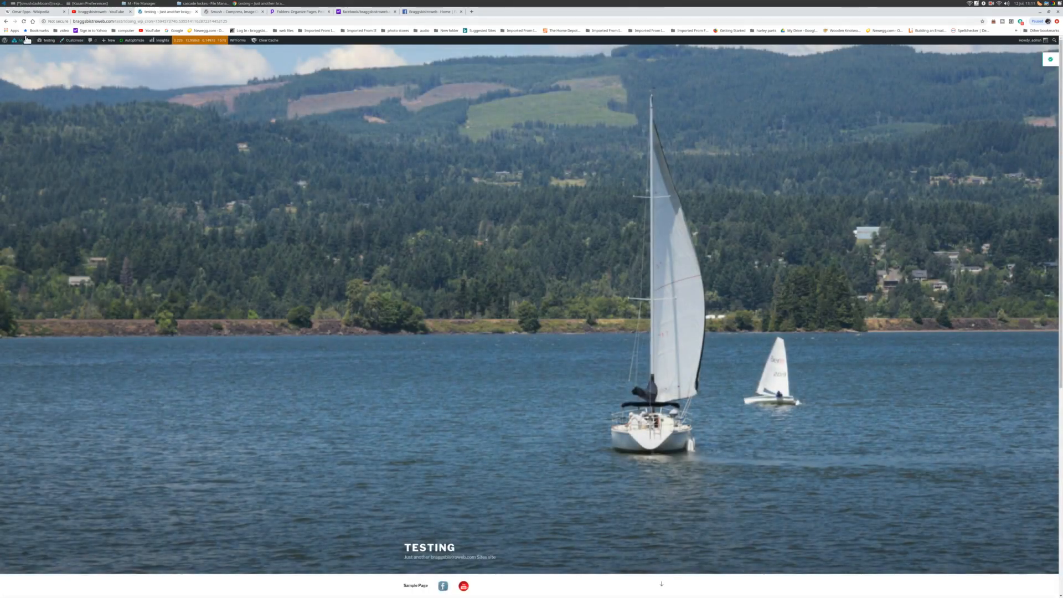
Step: Go to the testing site's dashboard and open its Media Library
mouse_move(26, 40)
mouse_move(24, 97)
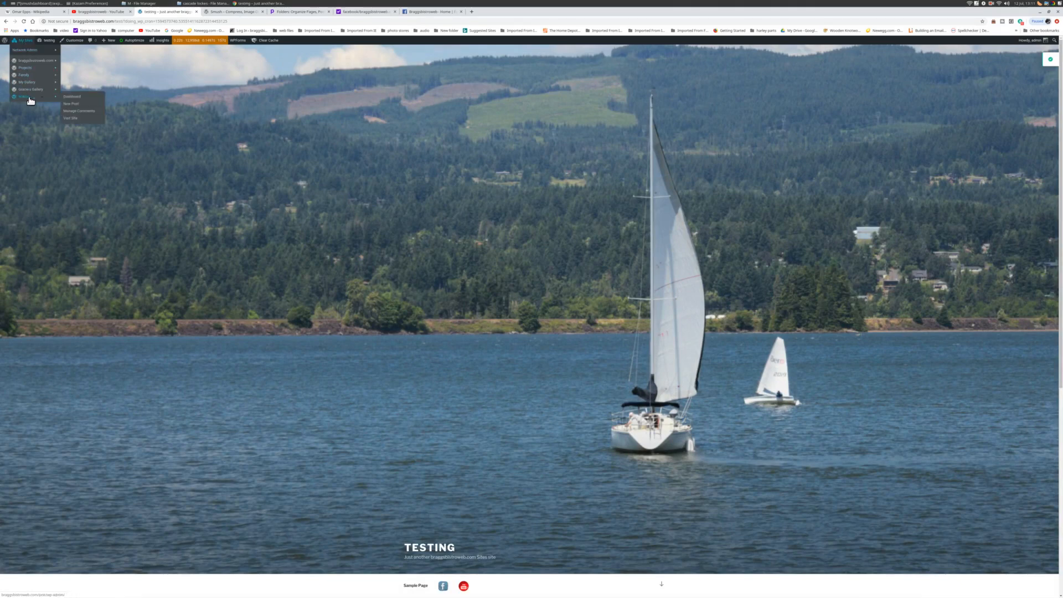
left_click(73, 96)
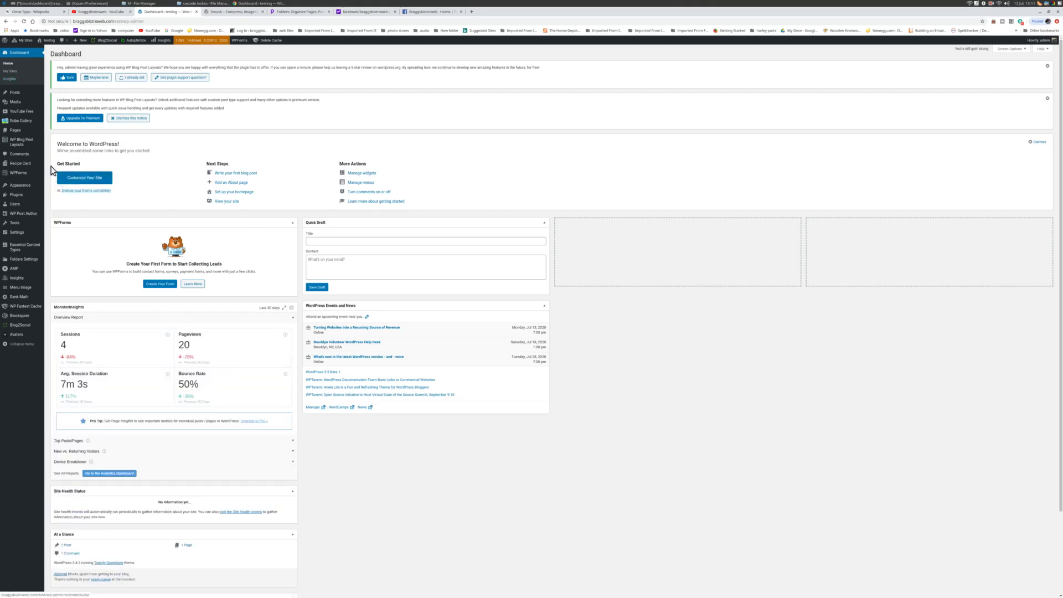
left_click(59, 107)
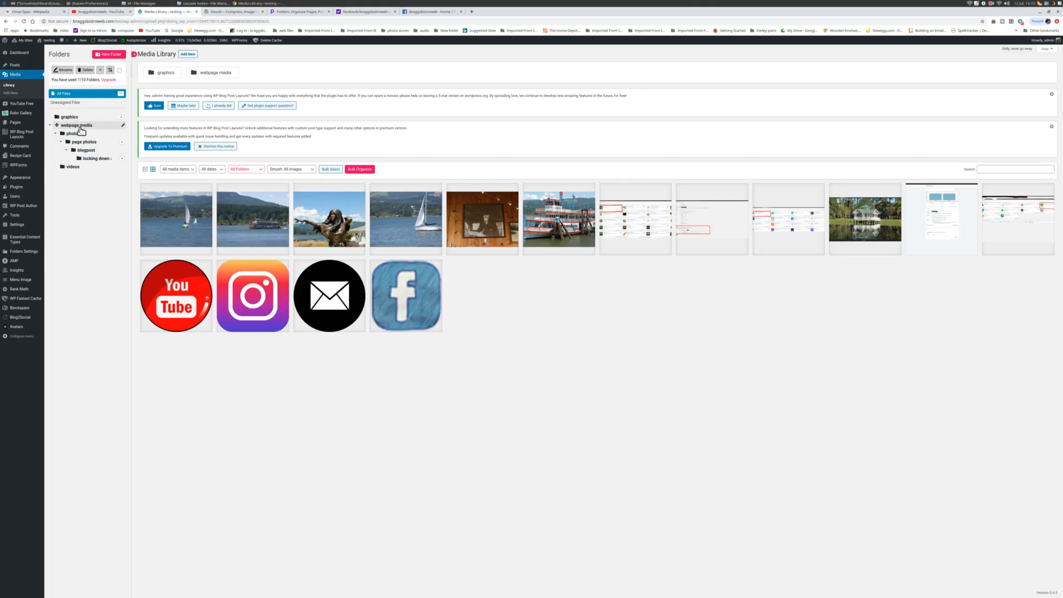
Step: Look through the webpage media, photos, page photos, blogpost and locking down a site folders
left_click(79, 126)
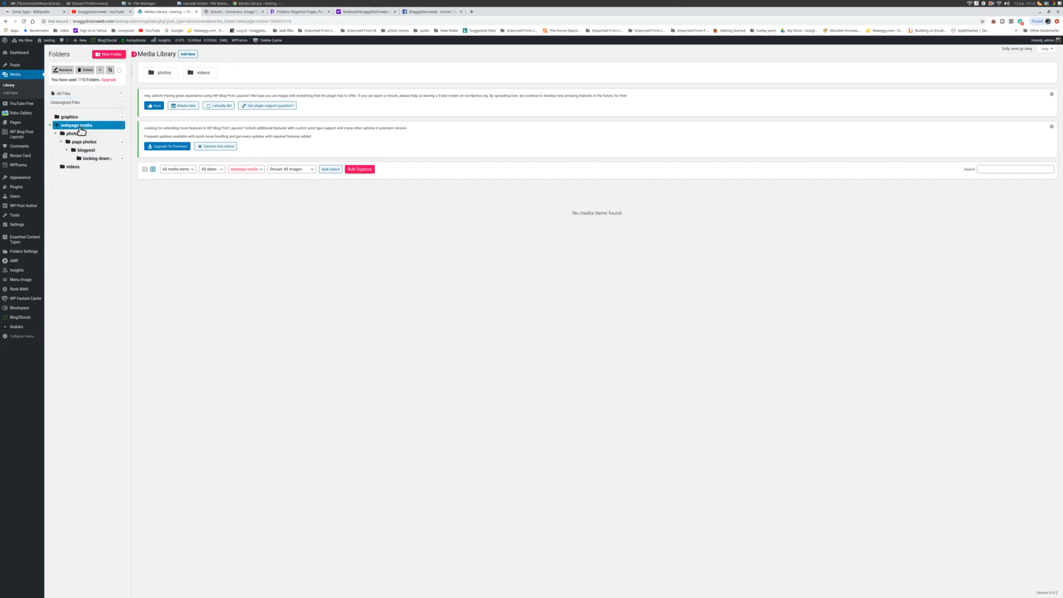
left_click(78, 134)
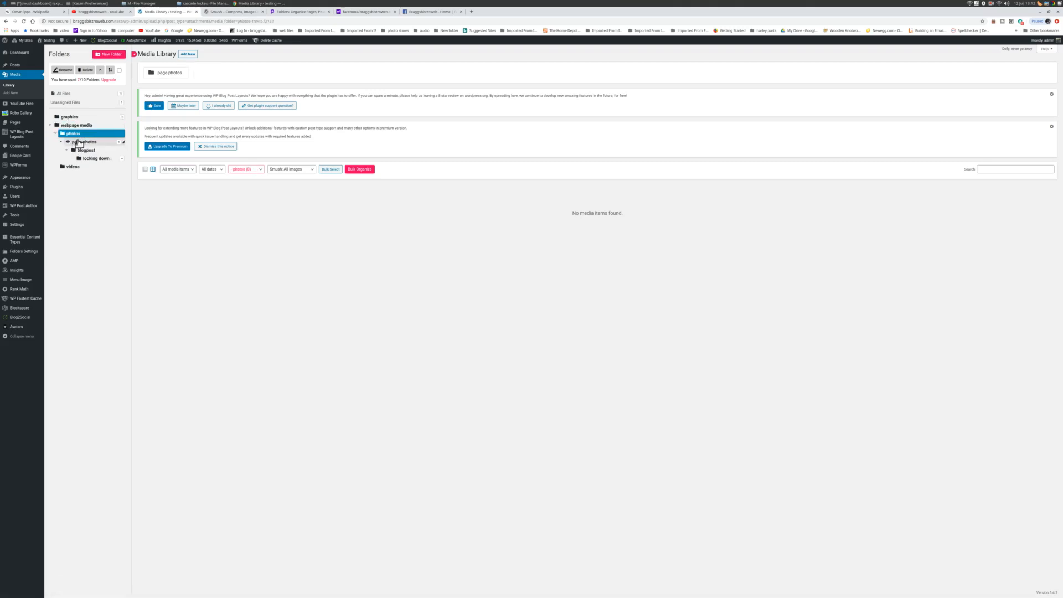
left_click(79, 143)
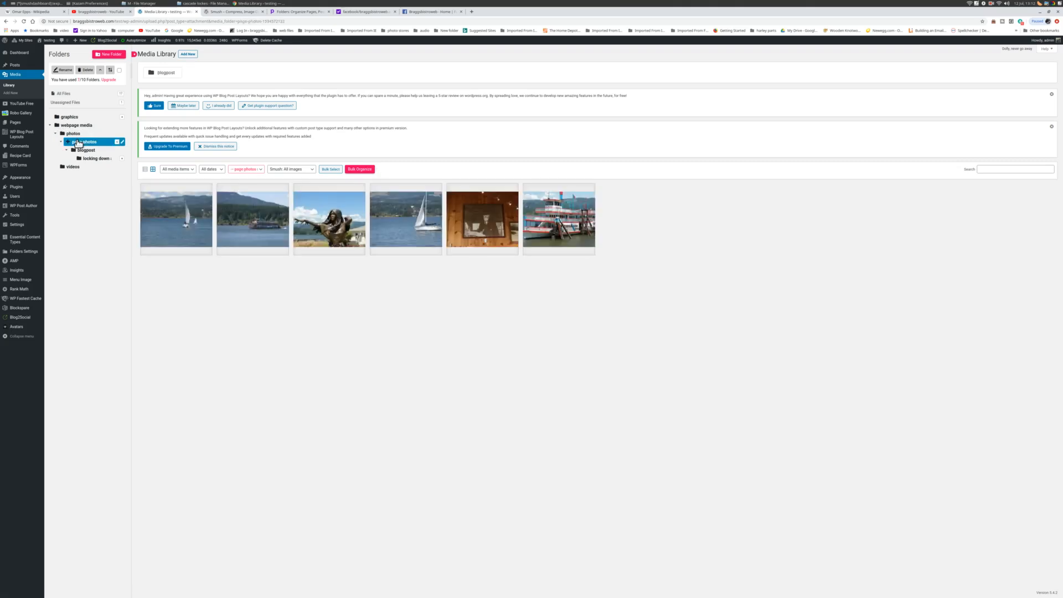
left_click(81, 150)
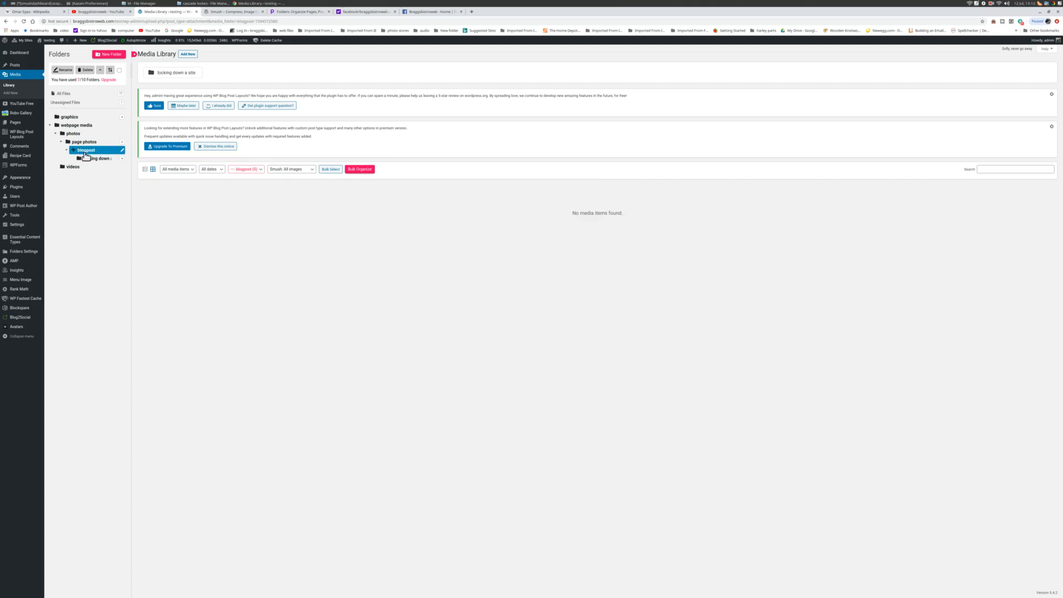
left_click(97, 159)
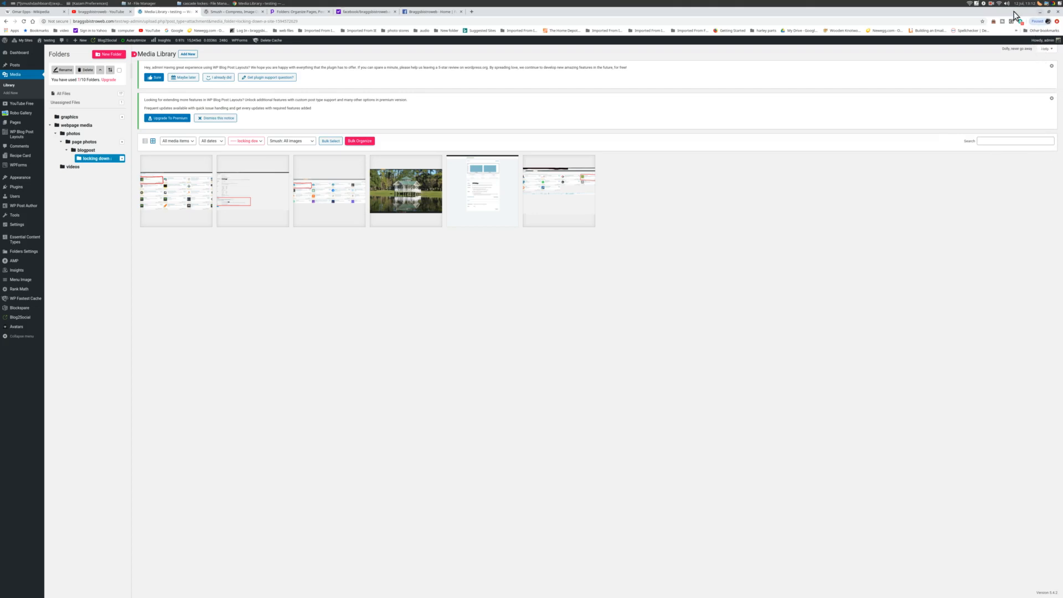
left_click(991, 4)
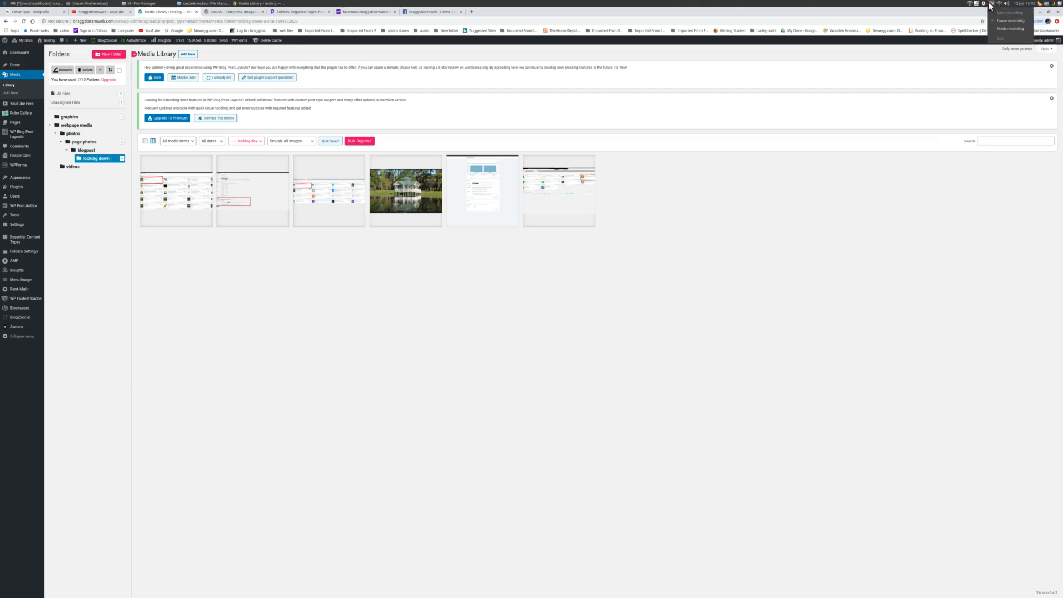